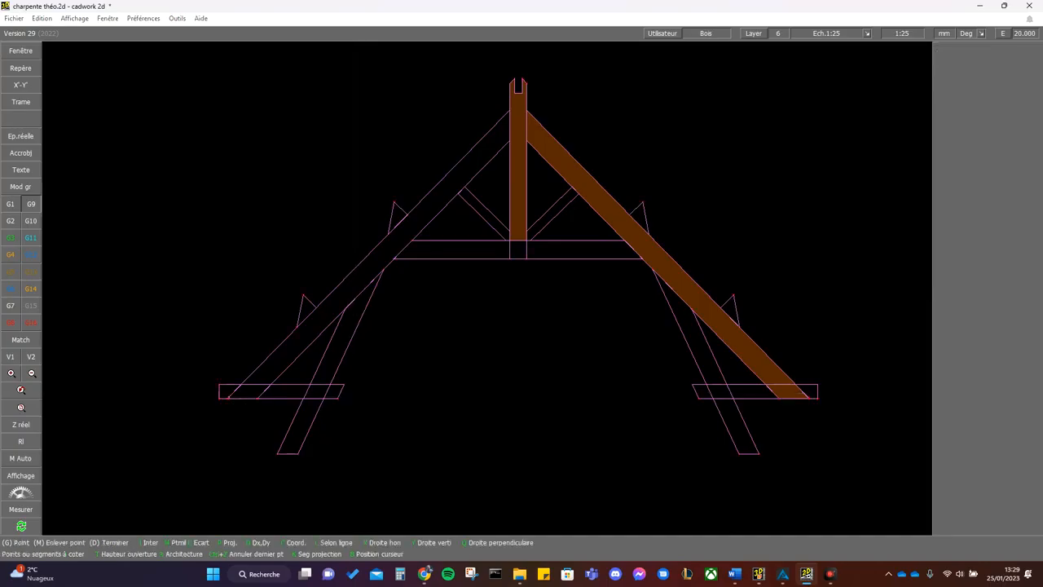
- Dimension the horizontal span between the lower outer tips of the two rafters, placing the dimension line below the truss
left_click(230, 399)
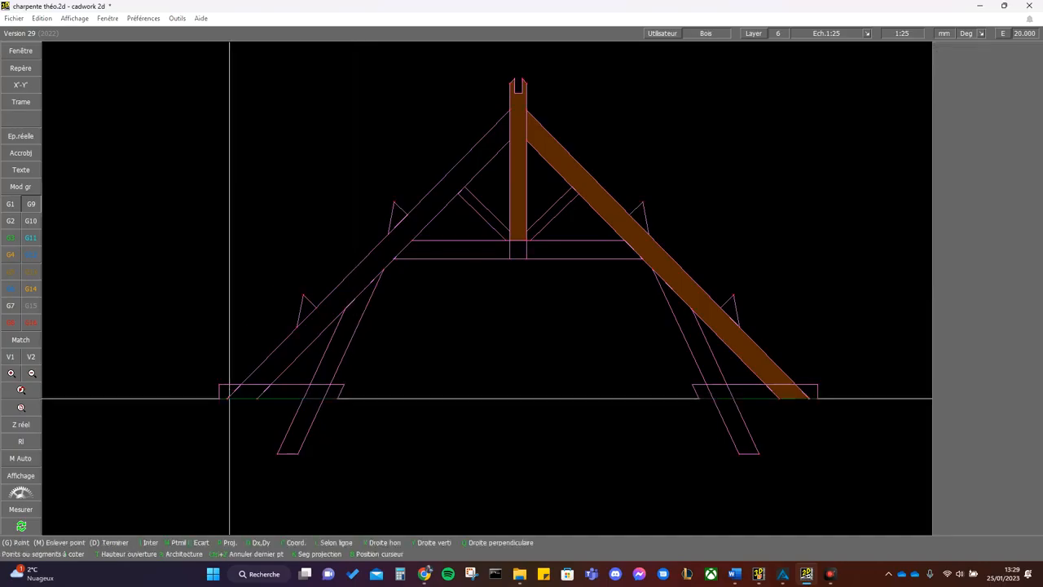
right_click(240, 407)
key("k")
left_click(232, 398)
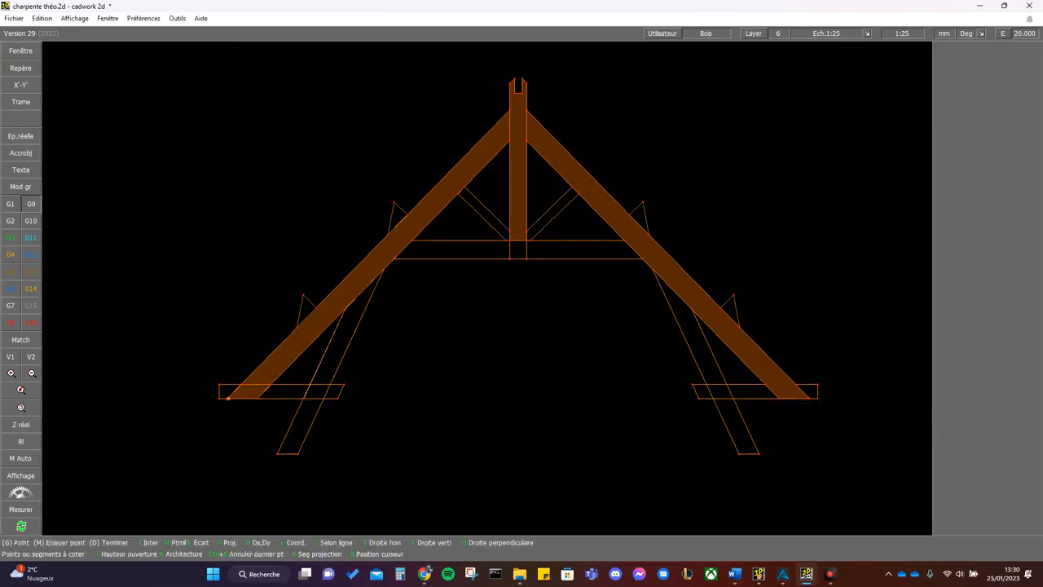
left_click(811, 398)
left_click(796, 469)
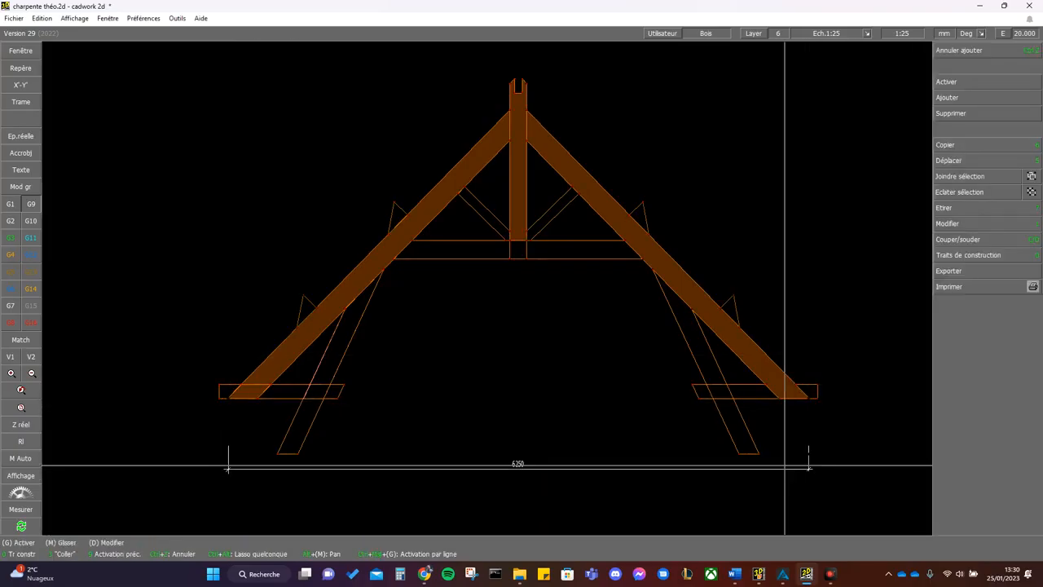
- Check the truss geometry in ACORD and, in cadwork, move the span dimension's ends to where the rafters' outer edges cross the blochets' top edges
left_click(783, 573)
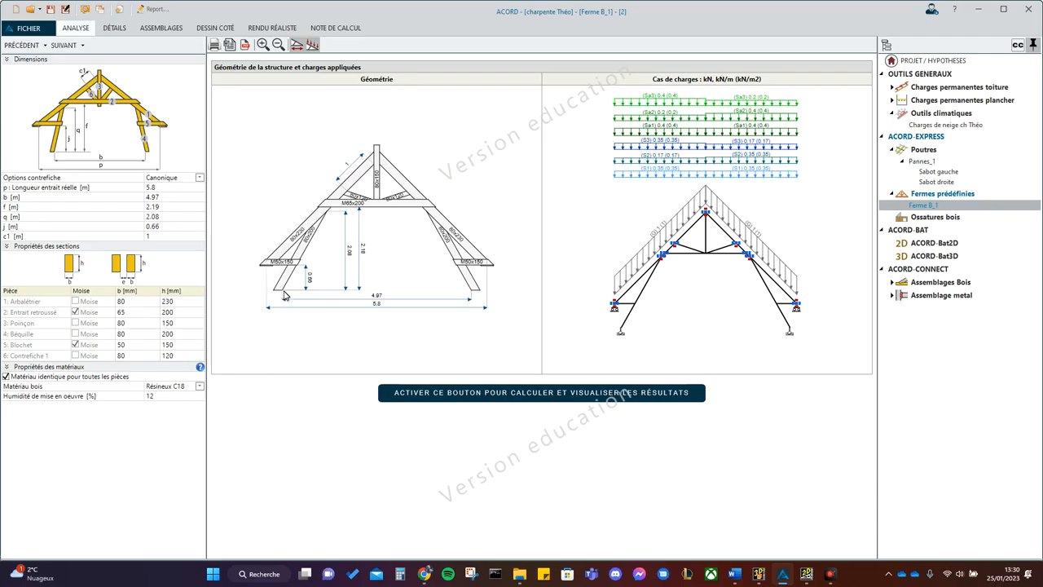
left_click(806, 574)
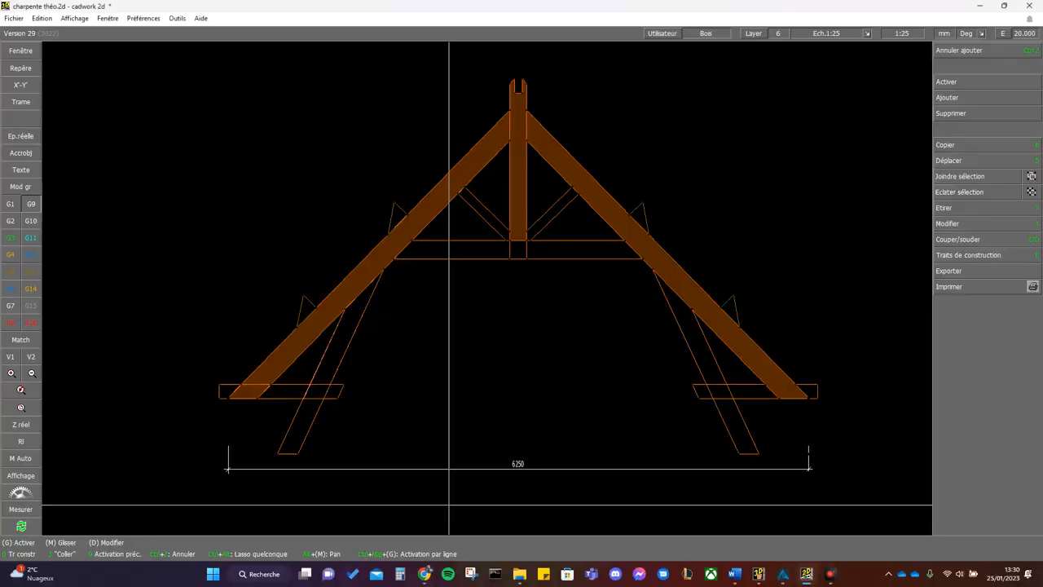
left_click(227, 469)
right_click(227, 469)
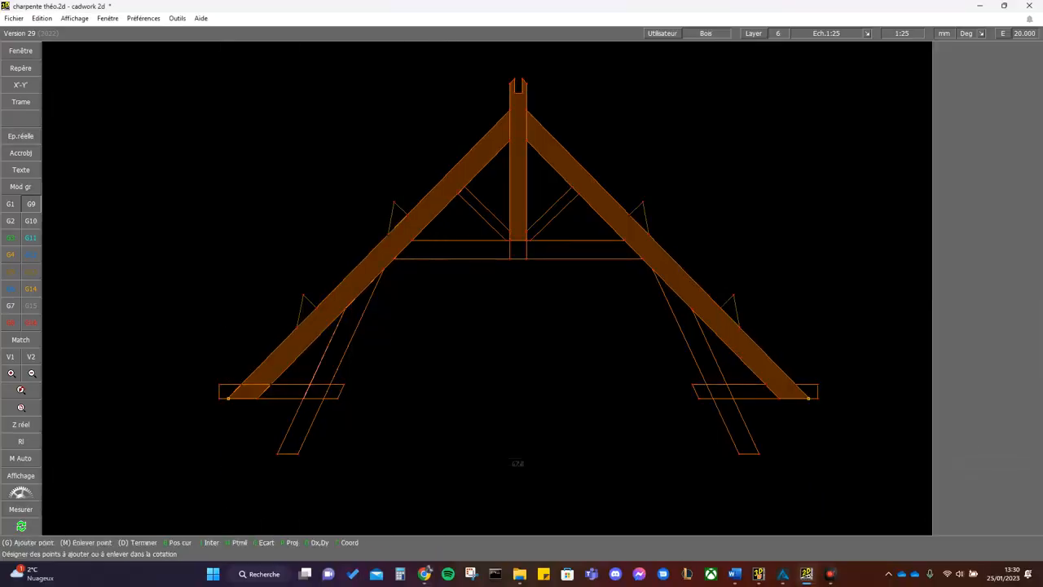
left_click(240, 384)
left_click(227, 398)
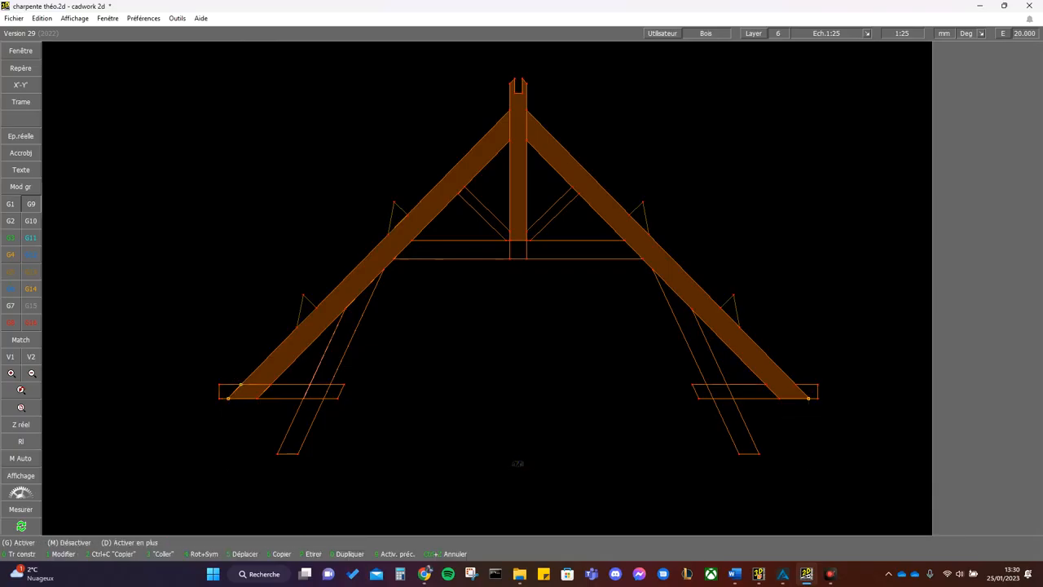
left_click(794, 384)
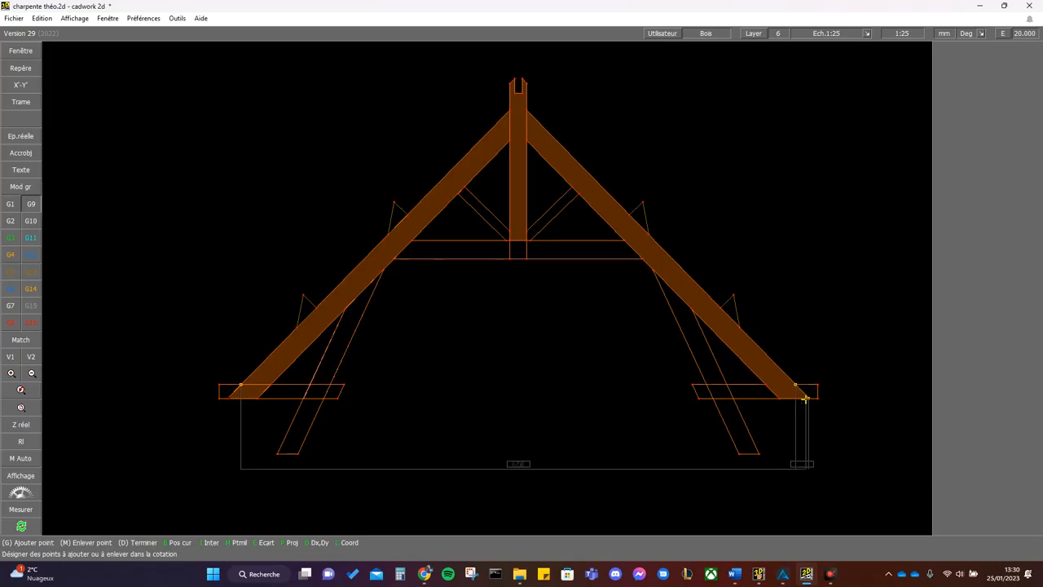
right_click(812, 440)
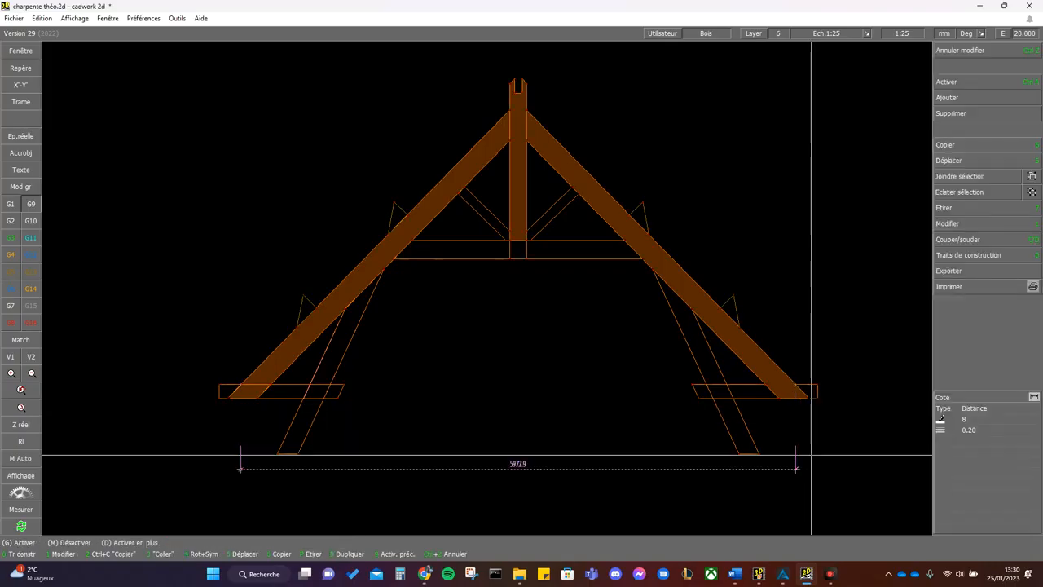
- Consult ACORD's height definitions and, in cadwork, add a vertical chain dimension from the strut foot through the blochet underside and strut top to the collar tie underside
scroll(791, 457, "down", 1)
scroll(612, 462, "up", 1)
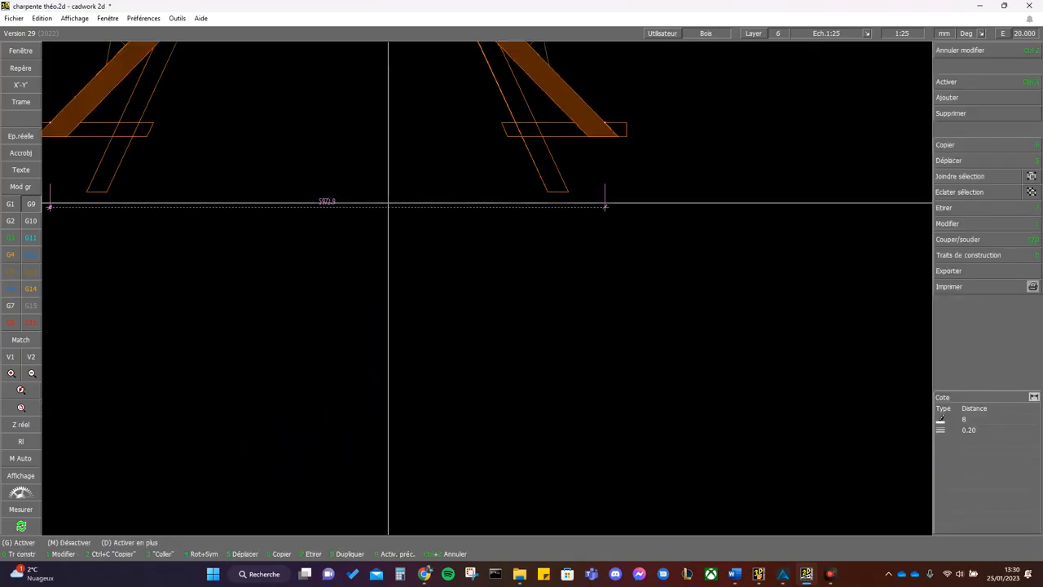
scroll(399, 207, "down", 1)
scroll(481, 274, "up", 1)
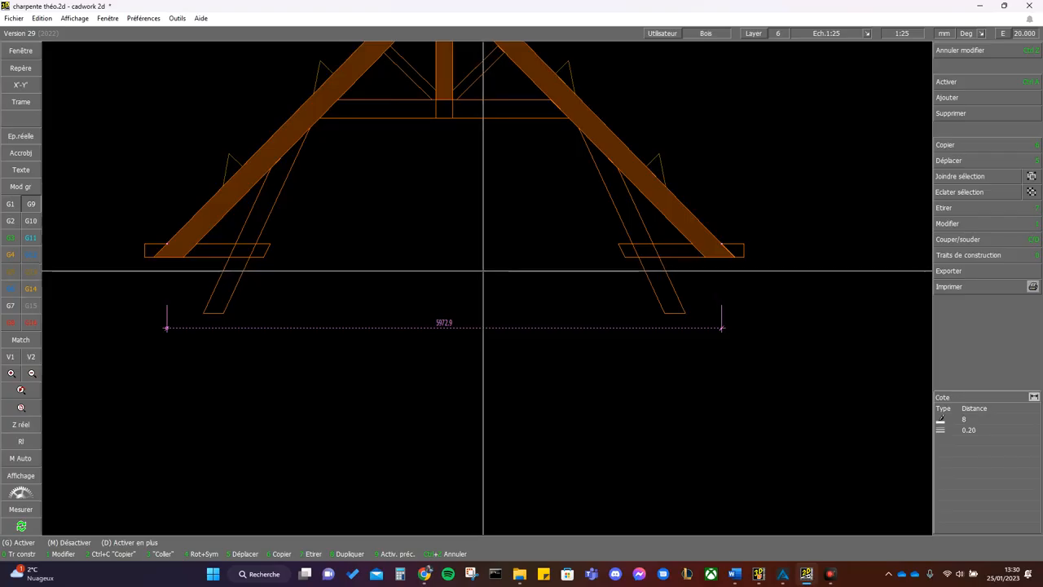
left_click(786, 577)
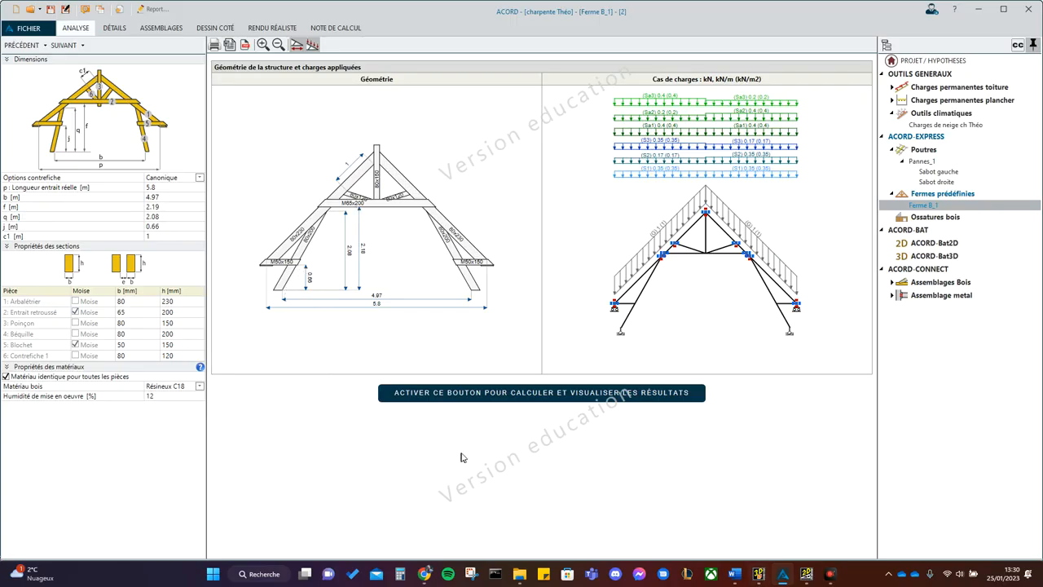
left_click(806, 574)
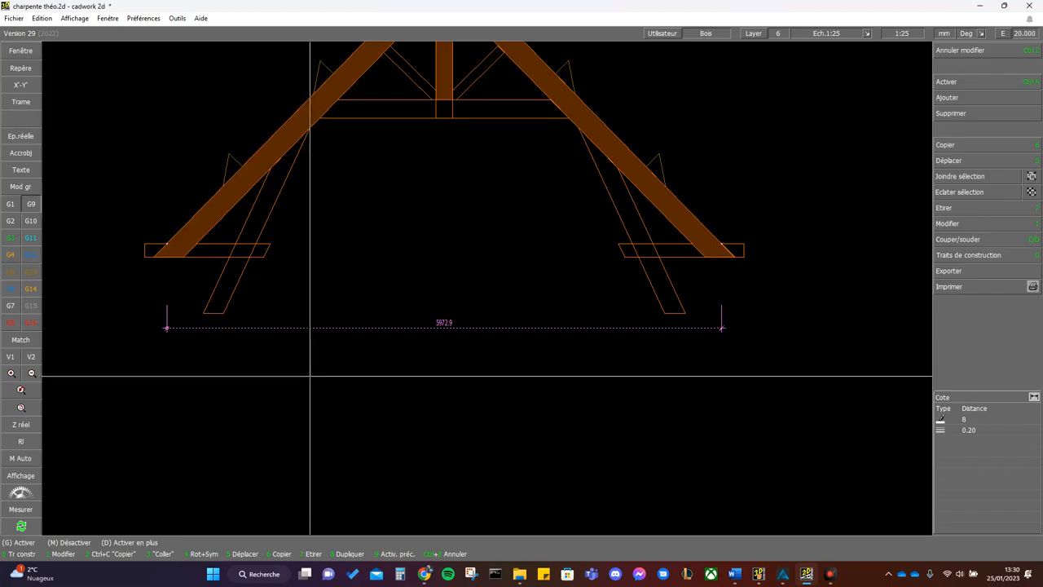
left_click(945, 398)
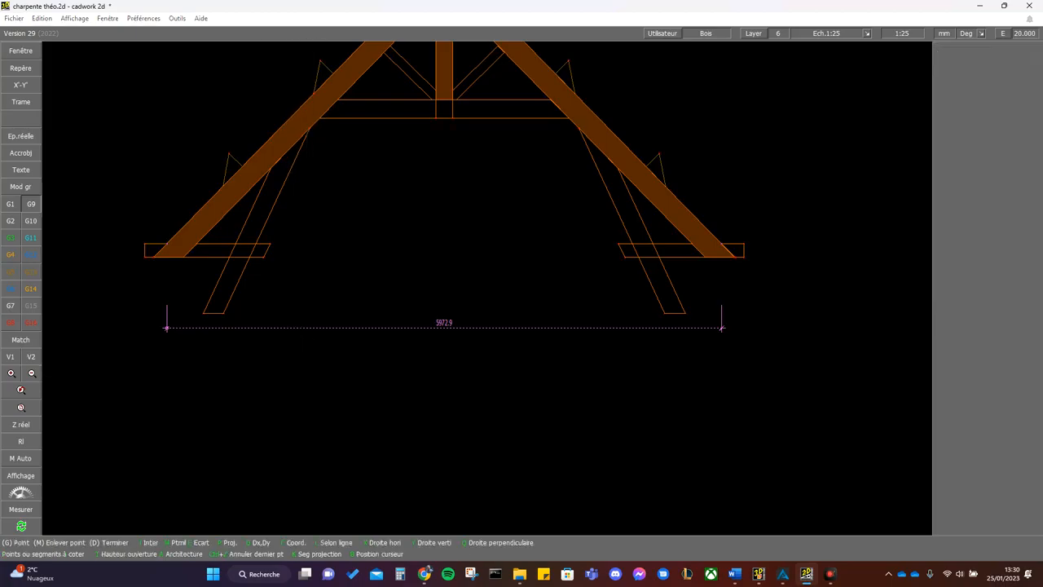
left_click(225, 312)
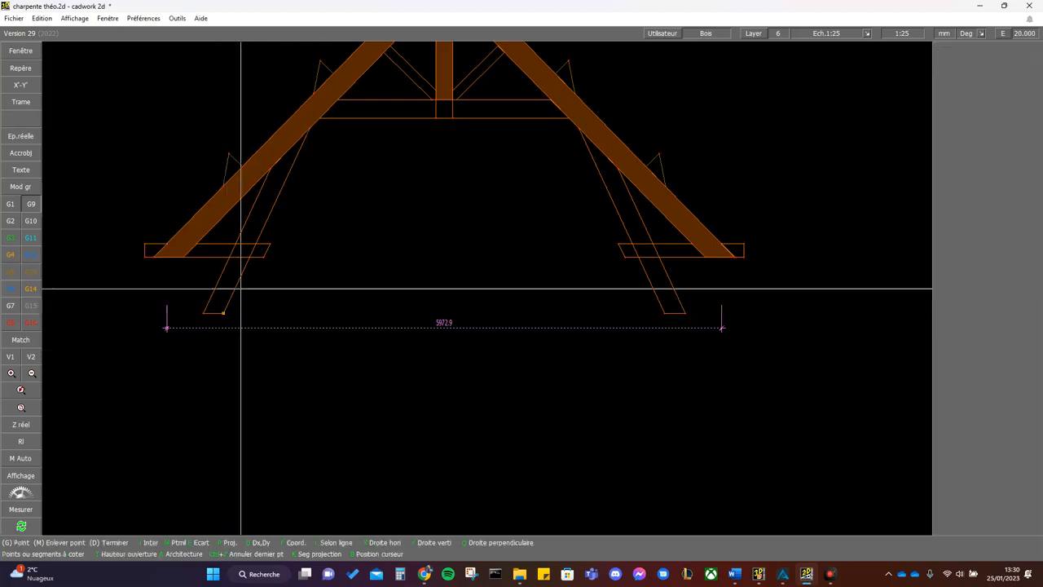
left_click(263, 257)
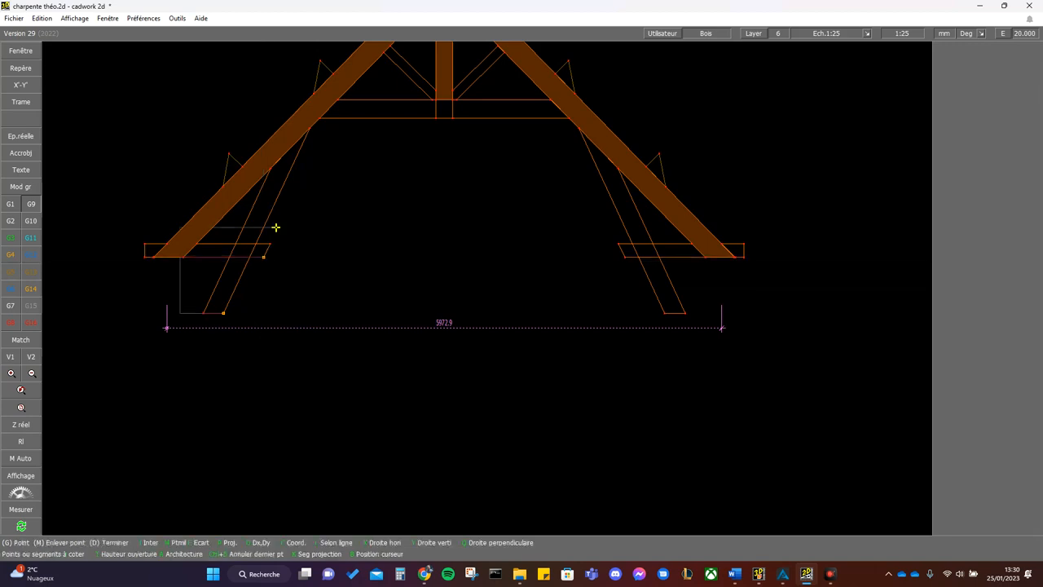
left_click(311, 128)
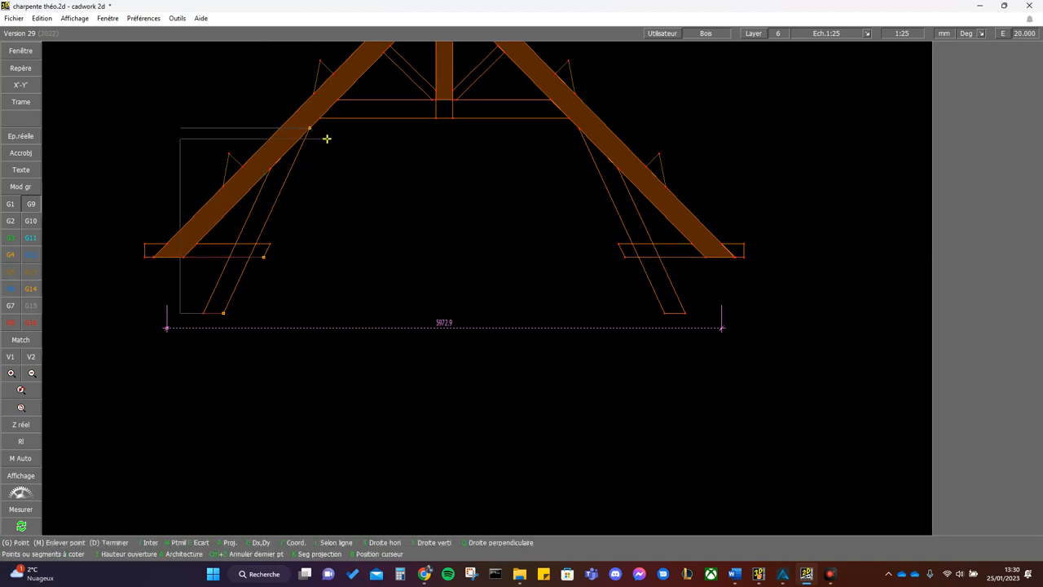
left_click(438, 117)
right_click(438, 117)
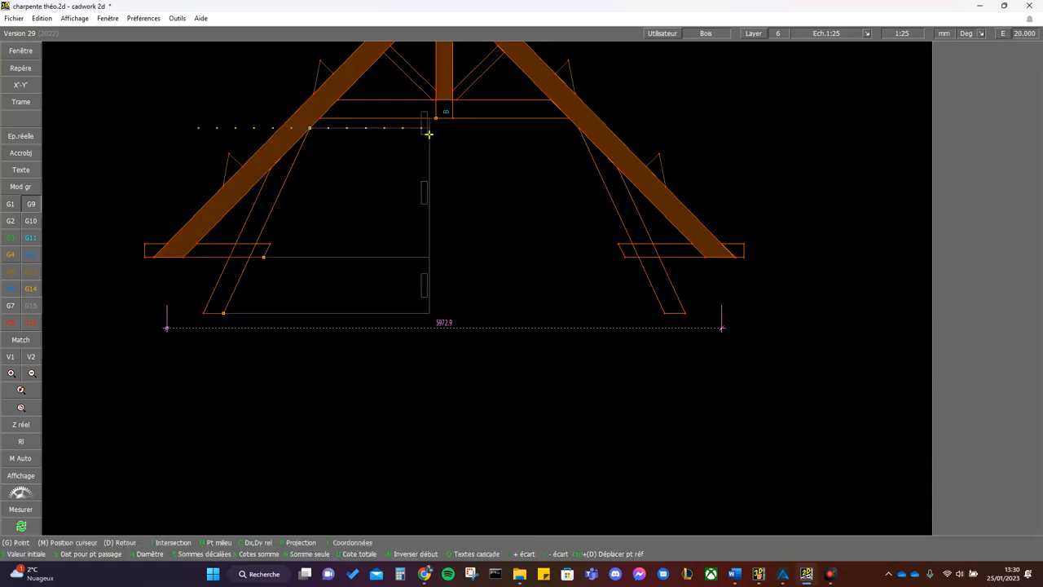
left_click(366, 163)
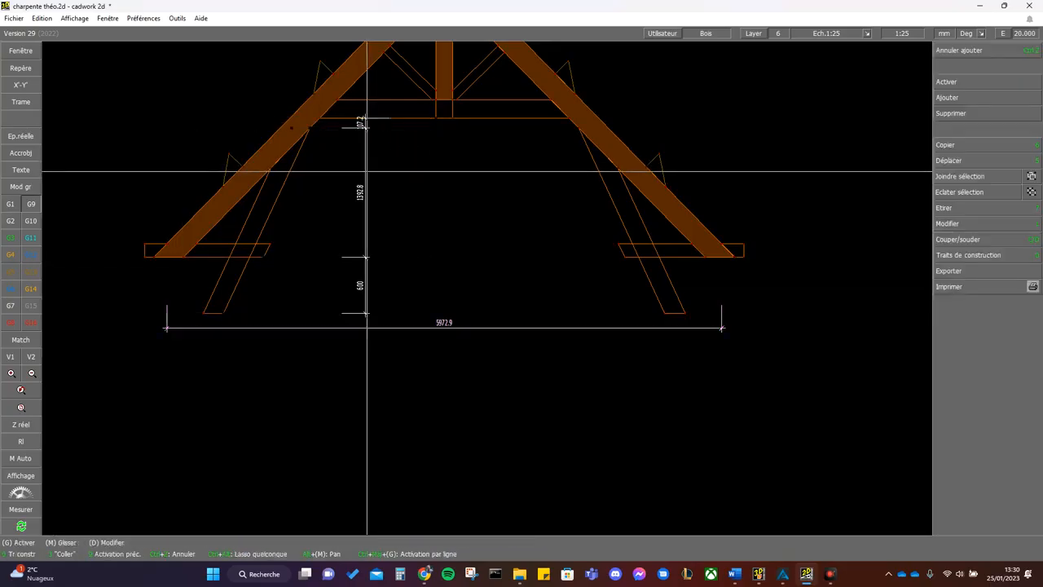
- Change the vertical chain dimension's type to Distance + somme
left_click(1021, 223)
left_click(969, 317)
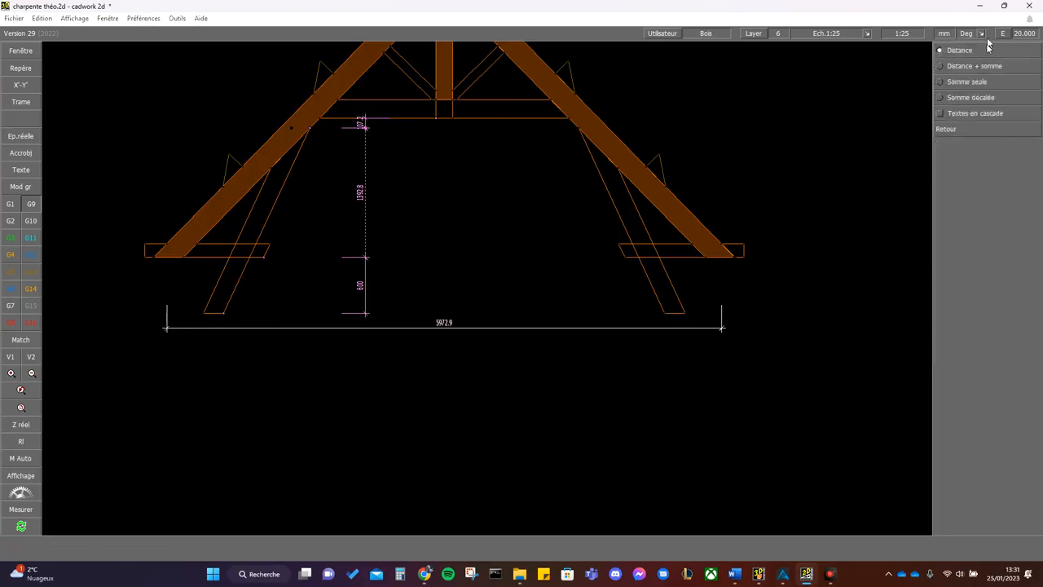
left_click(987, 67)
right_click(531, 244)
left_click(474, 279)
- Check the brace distance in ACORD and, in cadwork, dimension along the left rafter's underside from the king post to the brace
scroll(400, 204, "down", 2)
scroll(486, 289, "up", 5)
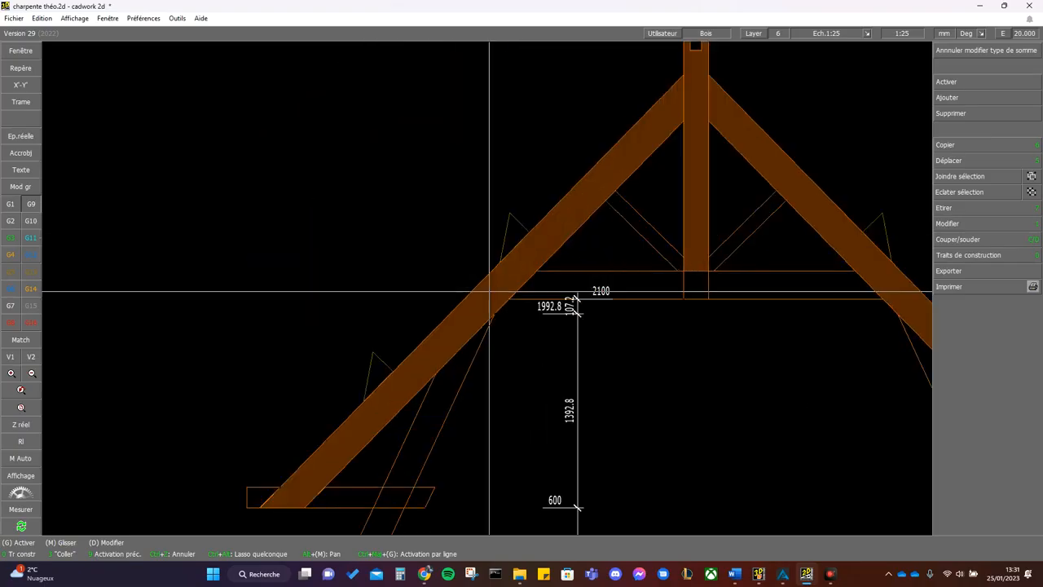
scroll(525, 330, "down", 2)
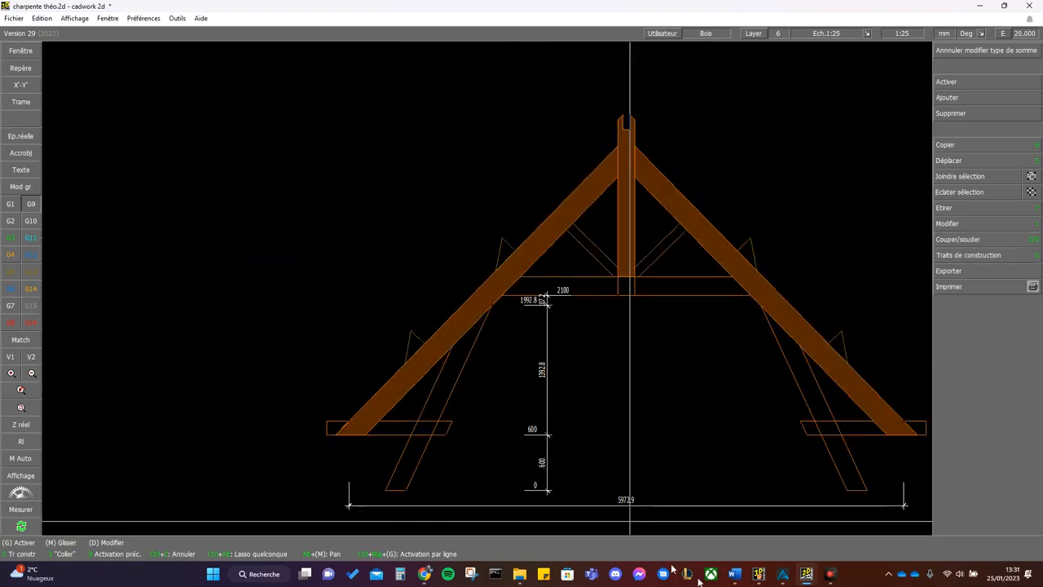
left_click(804, 581)
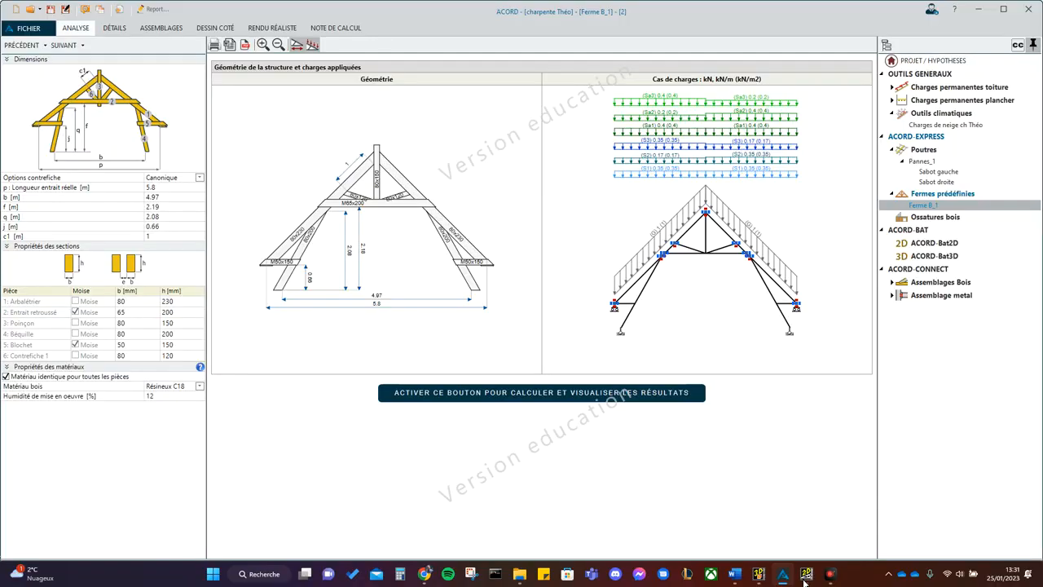
left_click(805, 577)
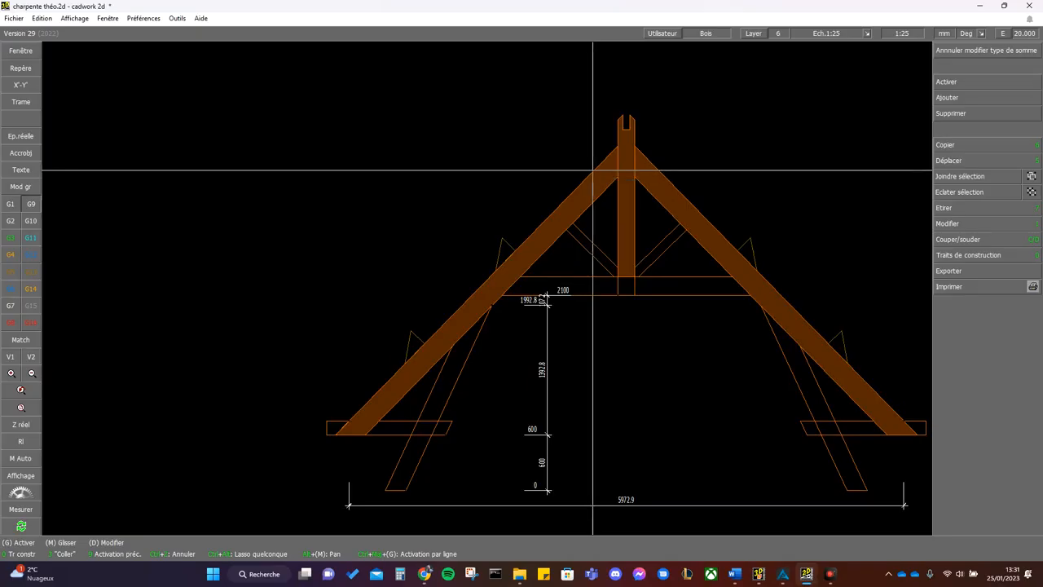
key("m")
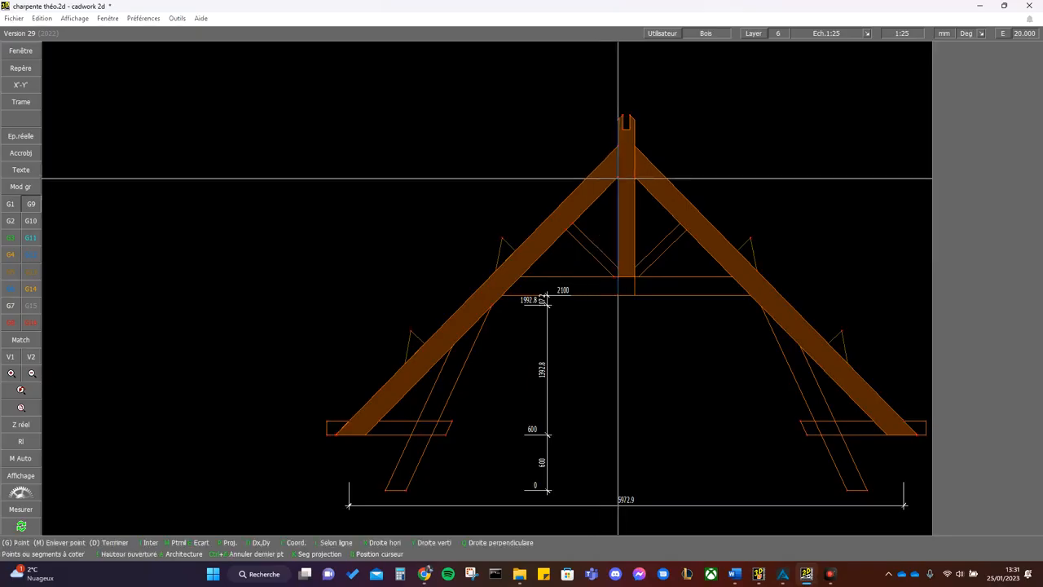
left_click(568, 215)
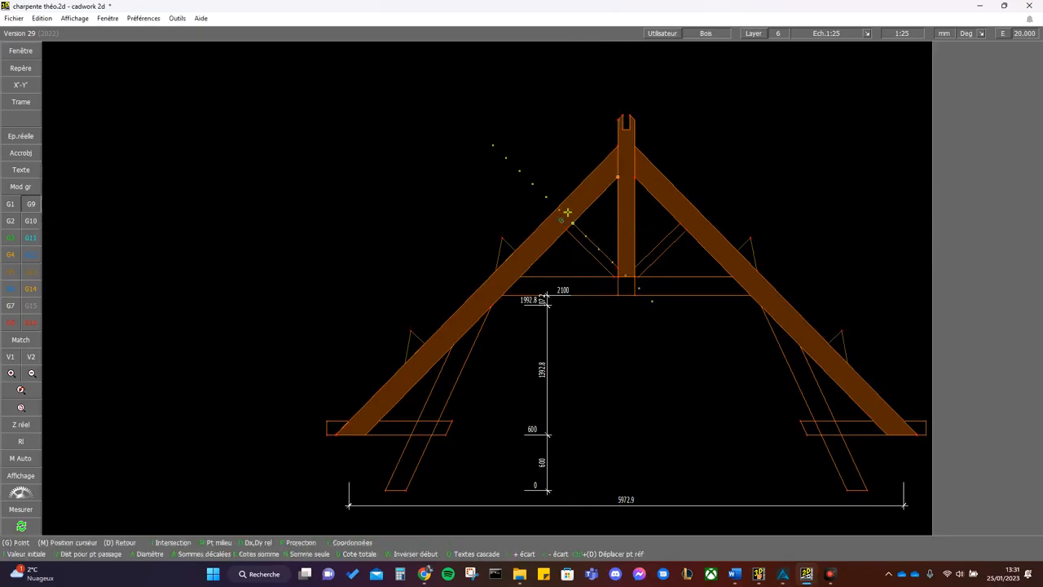
left_click(499, 150)
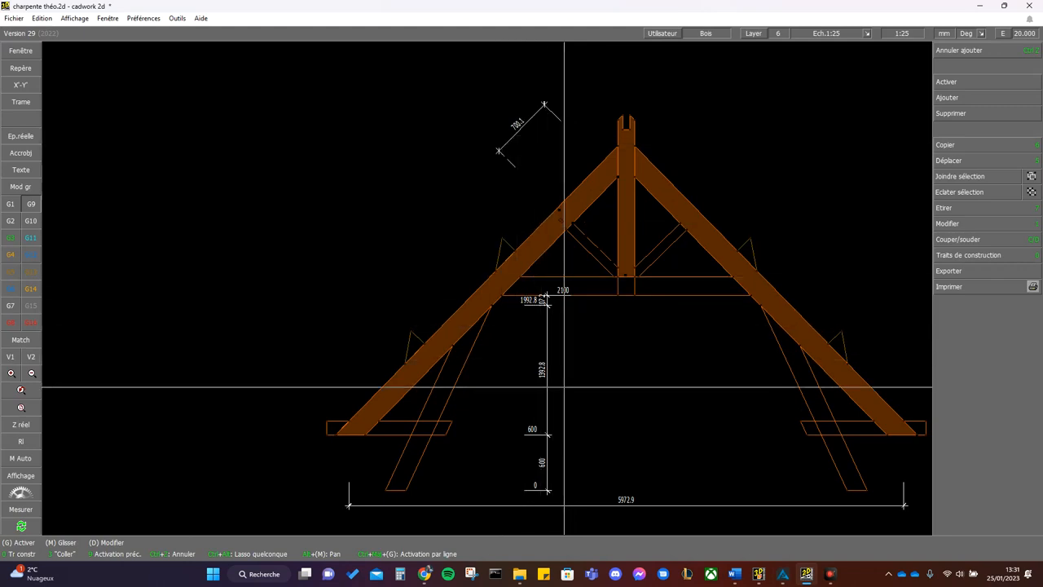
- Dimension the horizontal distance between the inner corners of the two strut feet, placing the line just above the feet
key("space")
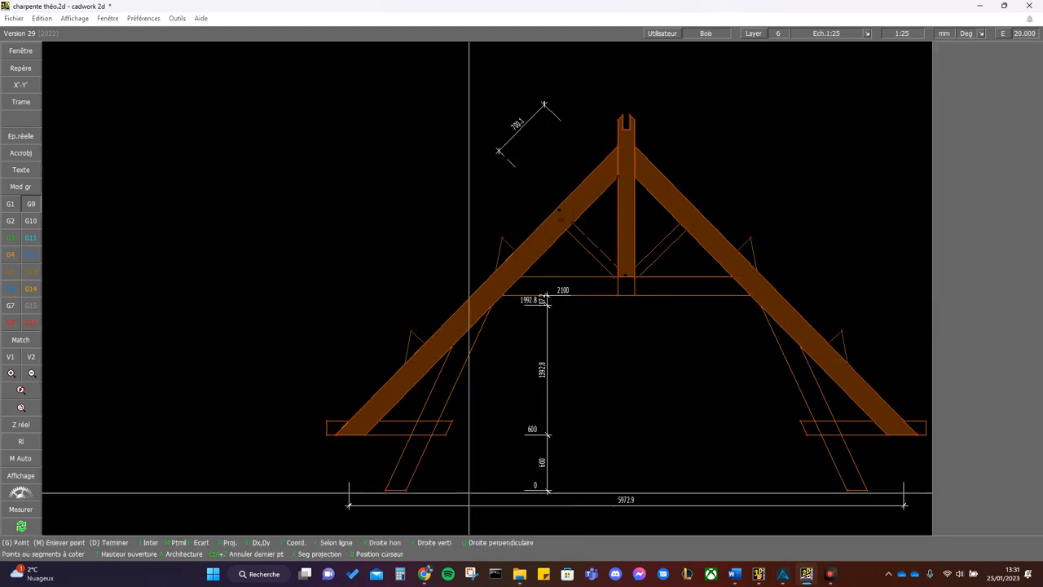
left_click(407, 489)
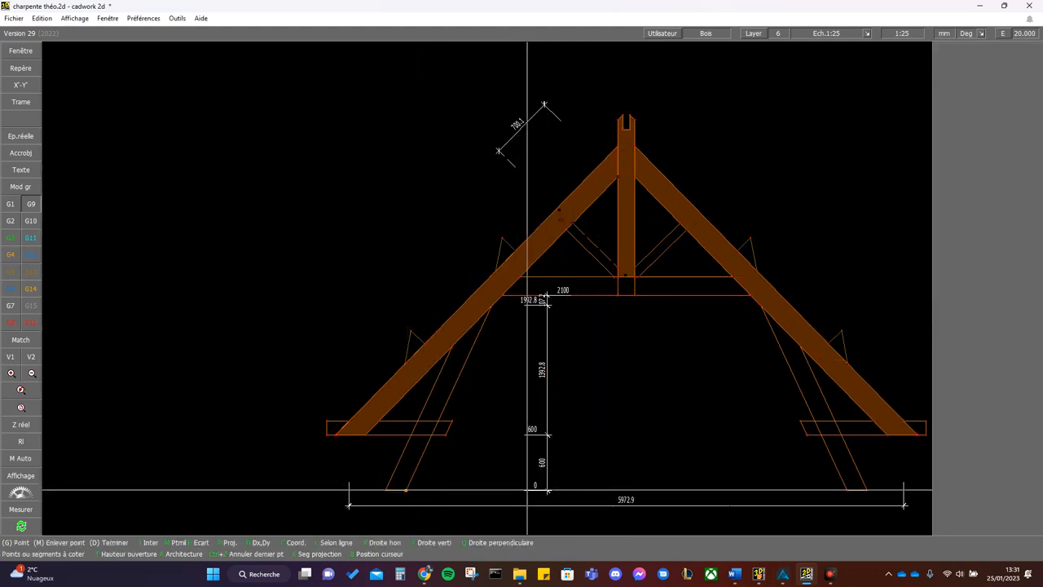
left_click(846, 489)
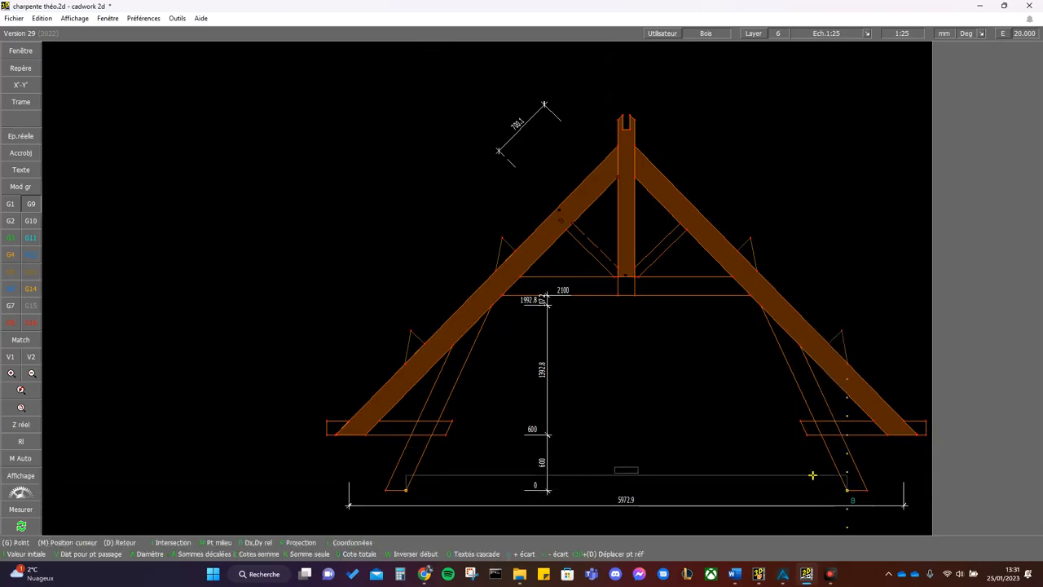
left_click(848, 475)
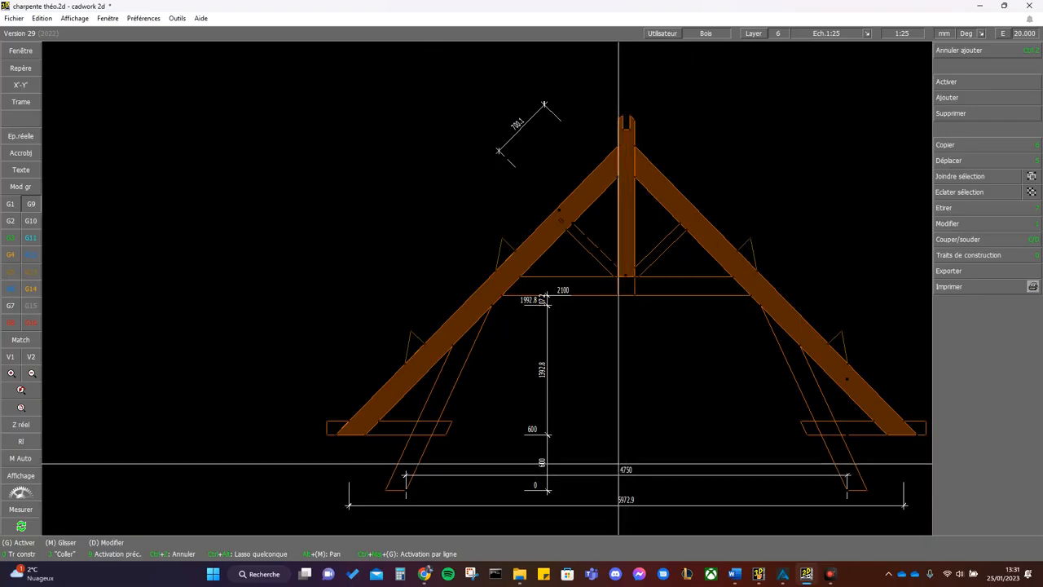
- Switch to ACORD and set the truss length p to 5.98 m and the strut foot spacing b to 4.75 m
mouse_move(821, 579)
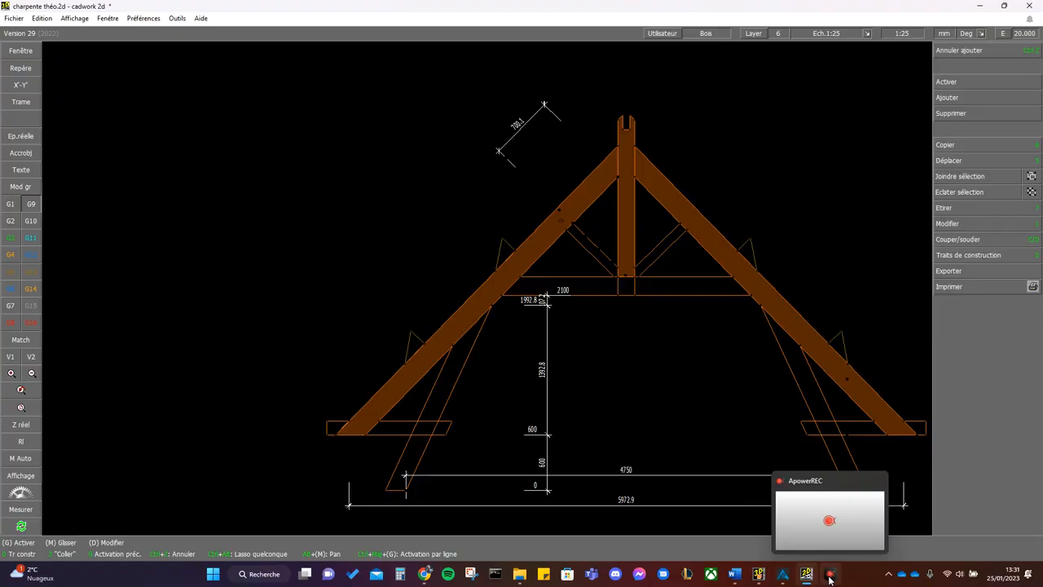
left_click(781, 577)
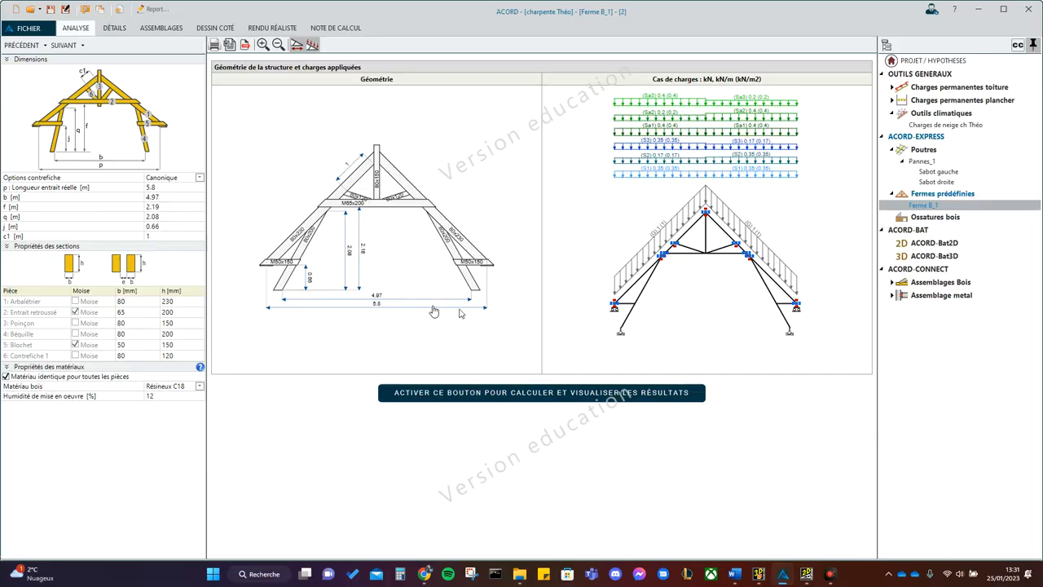
left_click(170, 187)
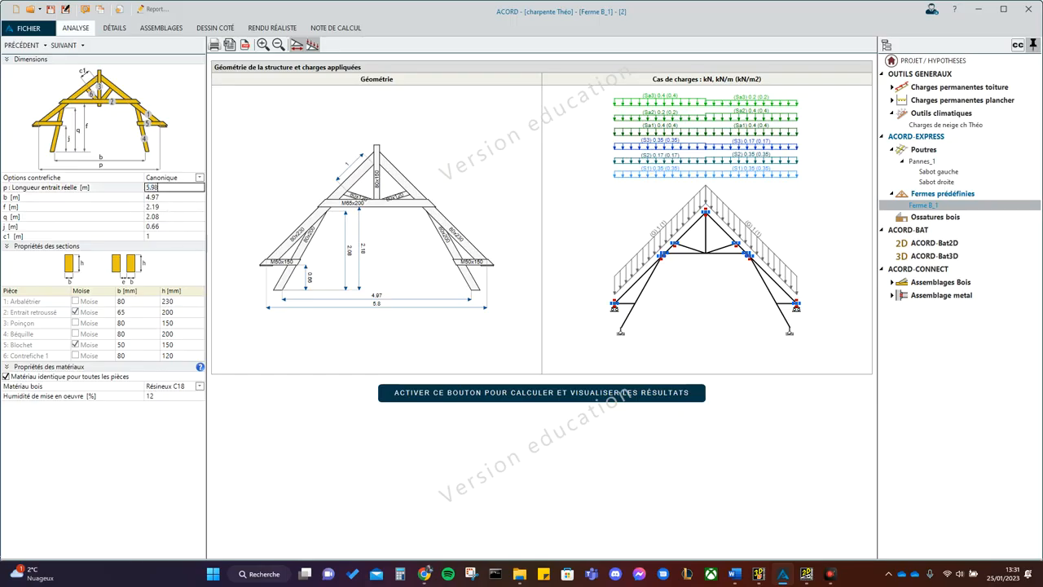
left_click(172, 196)
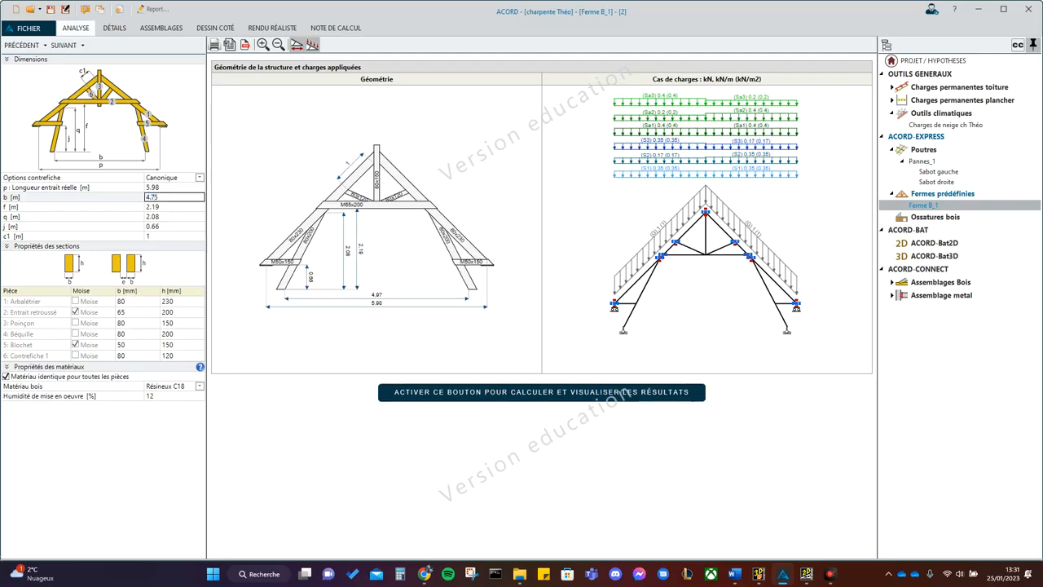
- Check the height dimensions in cadwork and set the blochet height j to 0.6 m in ACORD
left_click(182, 208)
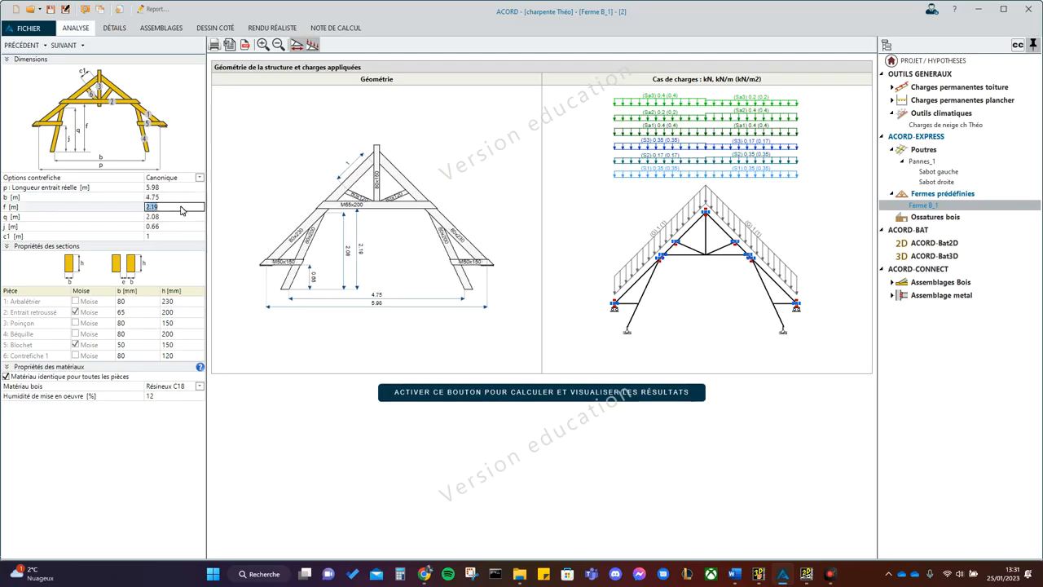
left_click(807, 578)
left_click(806, 578)
left_click(181, 226)
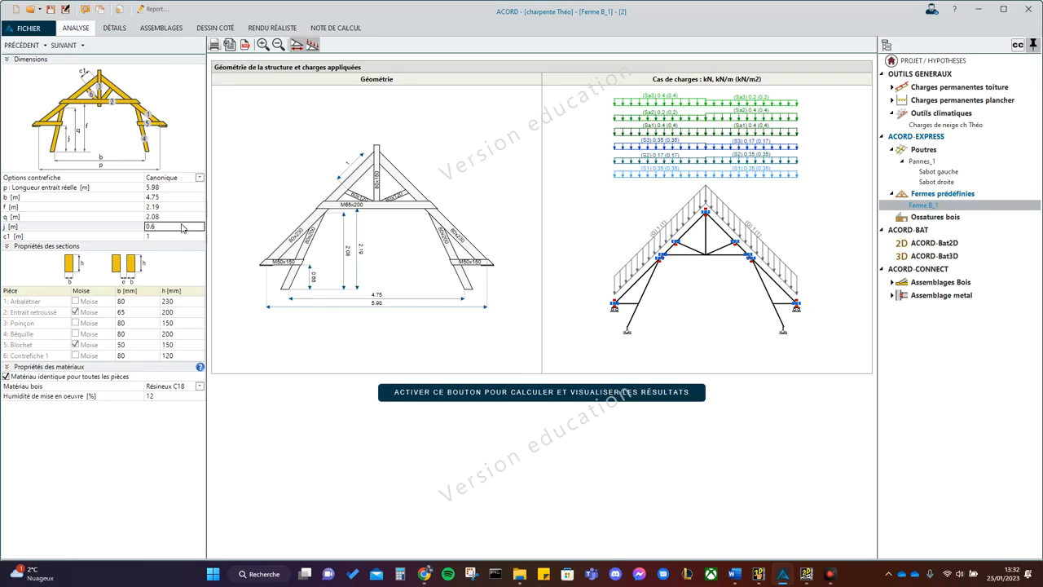
- Set the brace distance c1 of the truss to 0.7 m
key("Return")
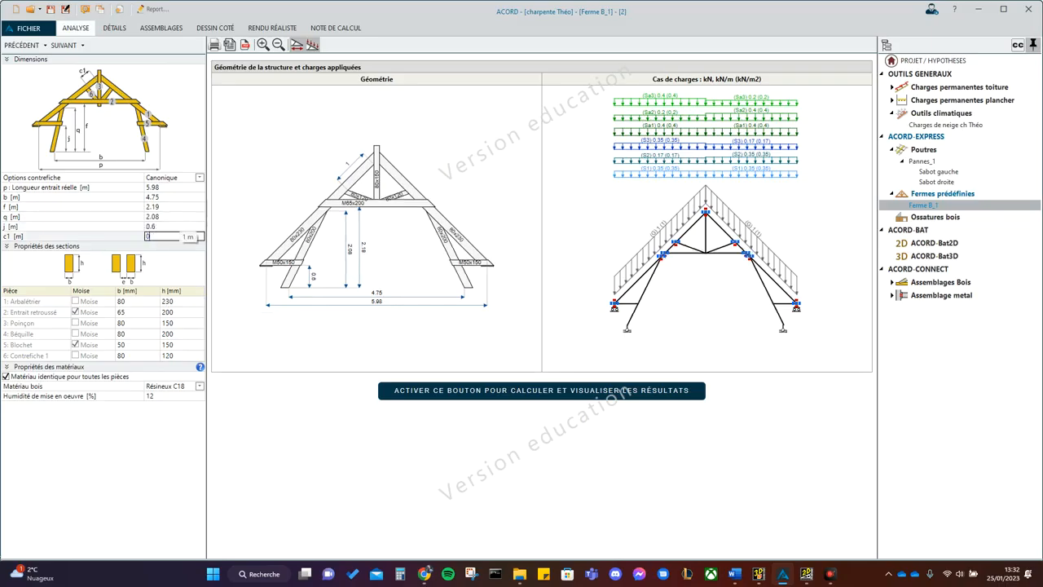
type("0.7")
key("Return")
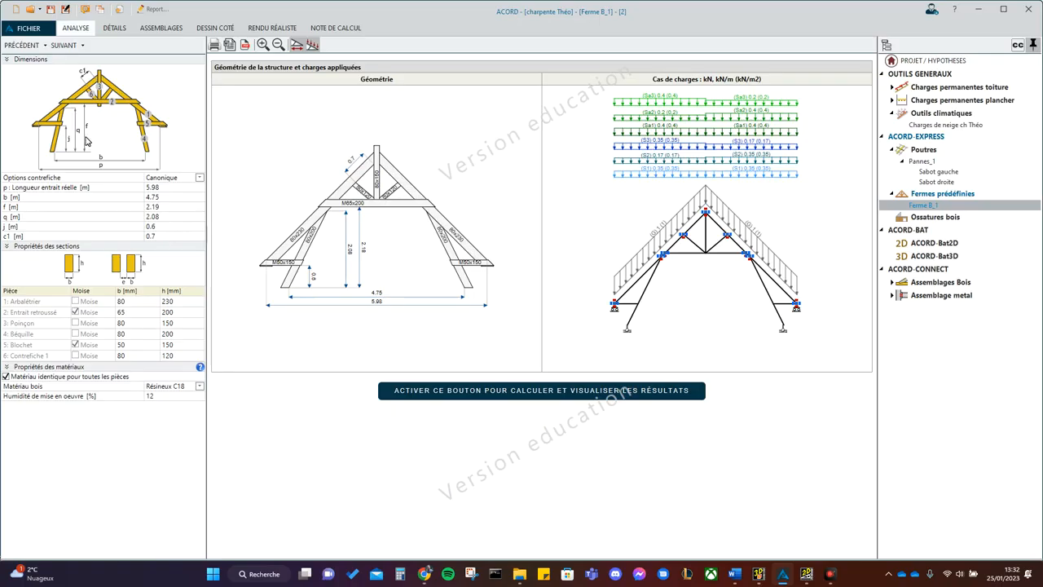
- Check the height dimensions near the tie beam in cadwork 2d and set the height q to 1.99 m in ACORD
left_click(806, 575)
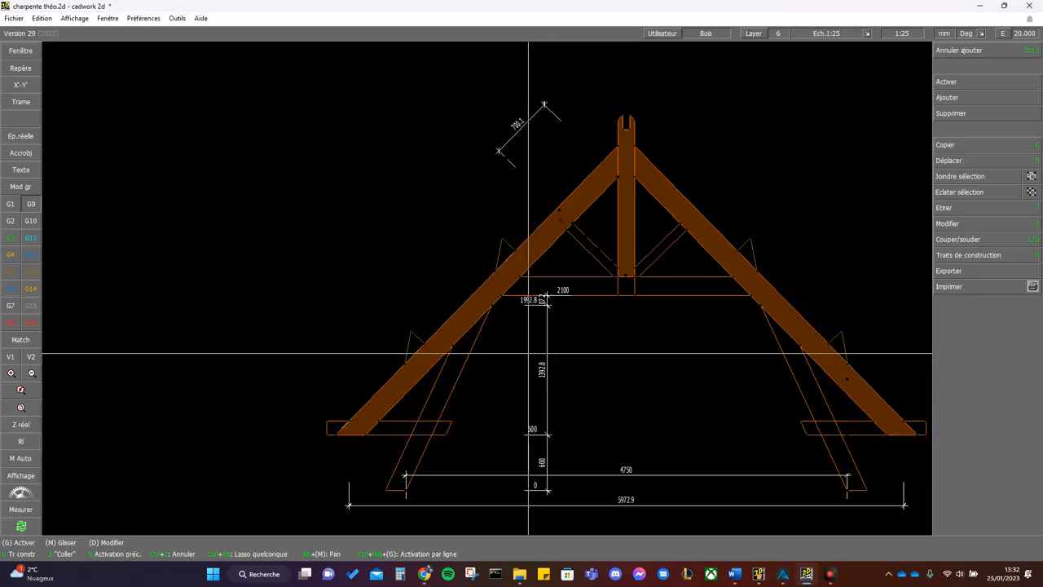
scroll(530, 305, "up", 3)
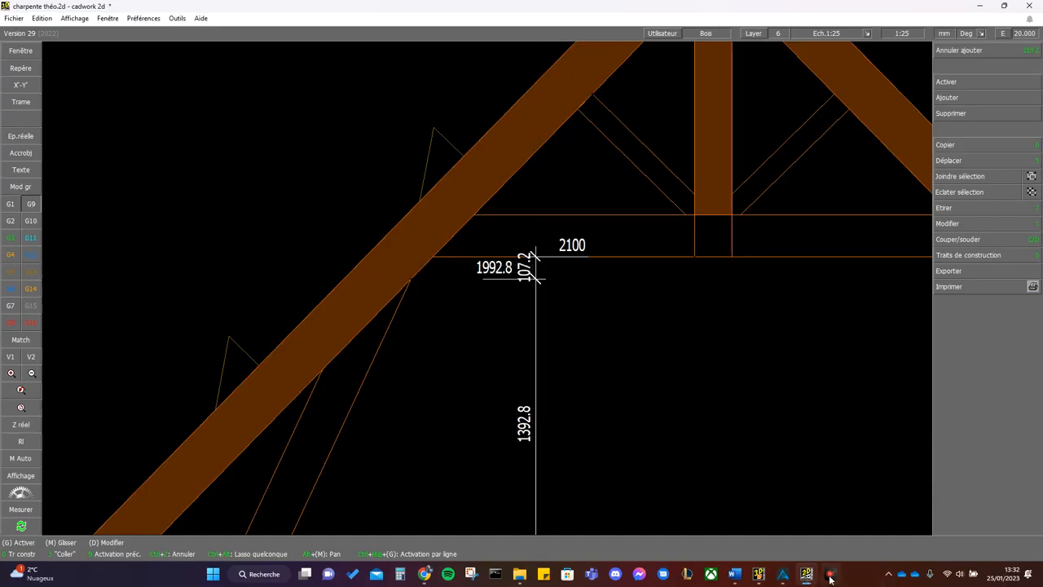
left_click(781, 574)
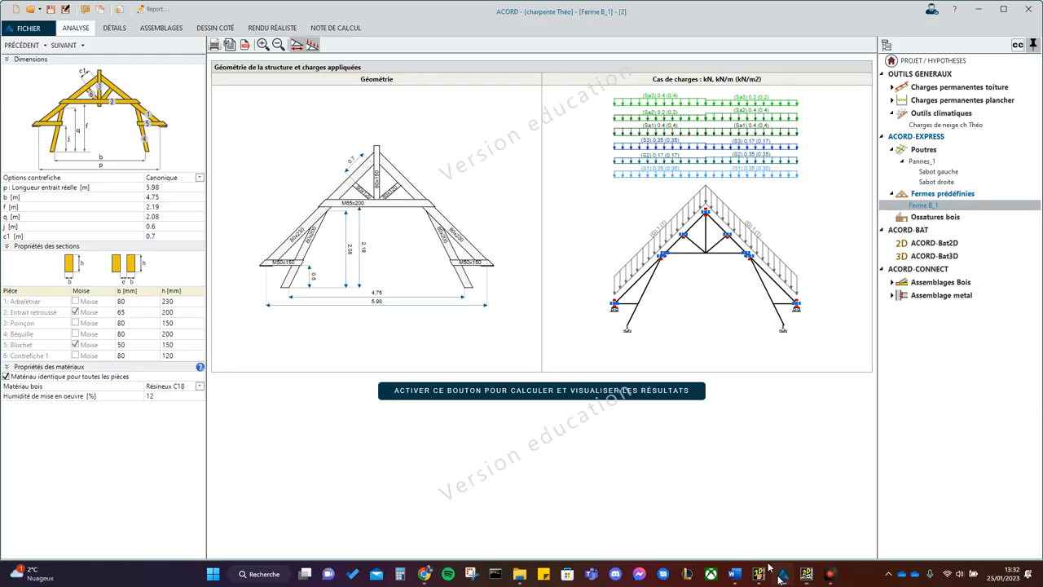
left_click(174, 220)
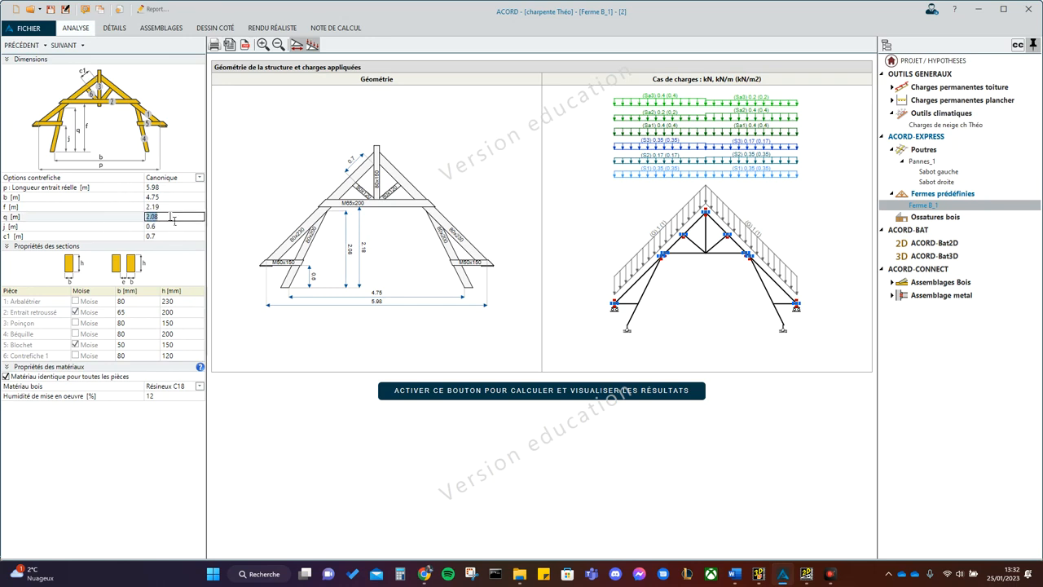
key("Tab")
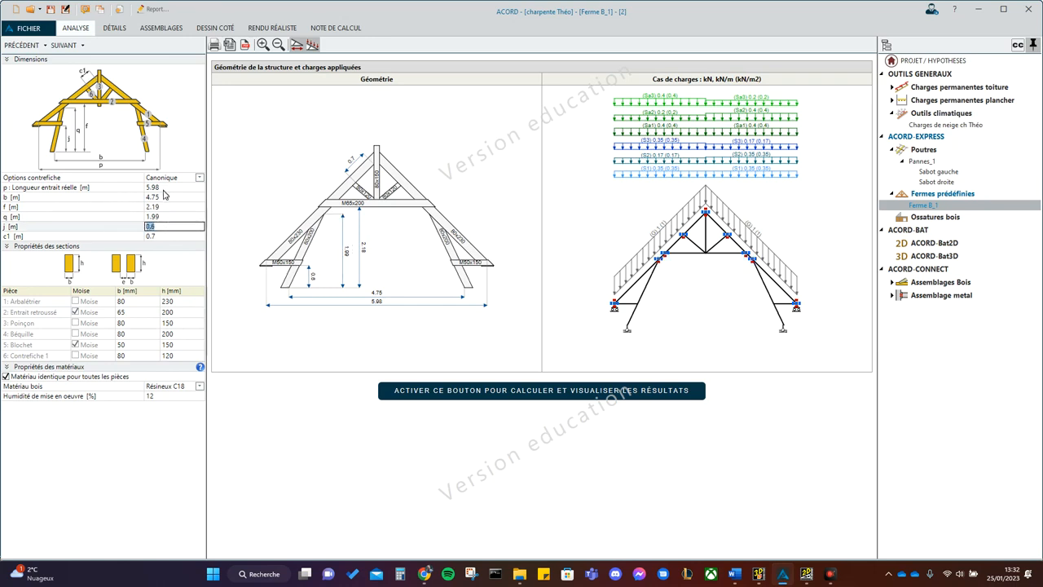
- Set the tie beam height f of the truss to 2.1 m
left_click(172, 208)
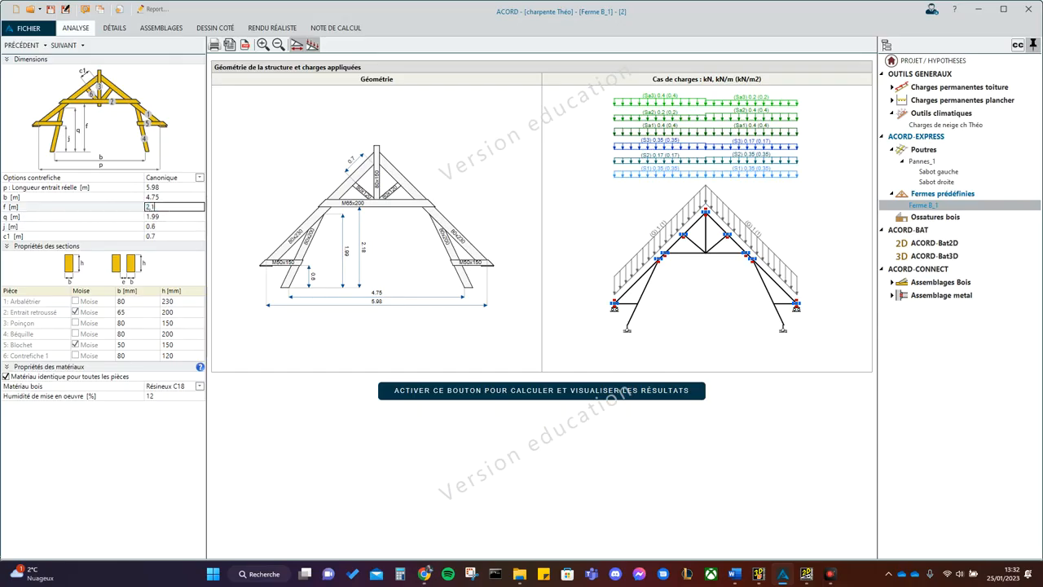
type("2,1")
key("Tab")
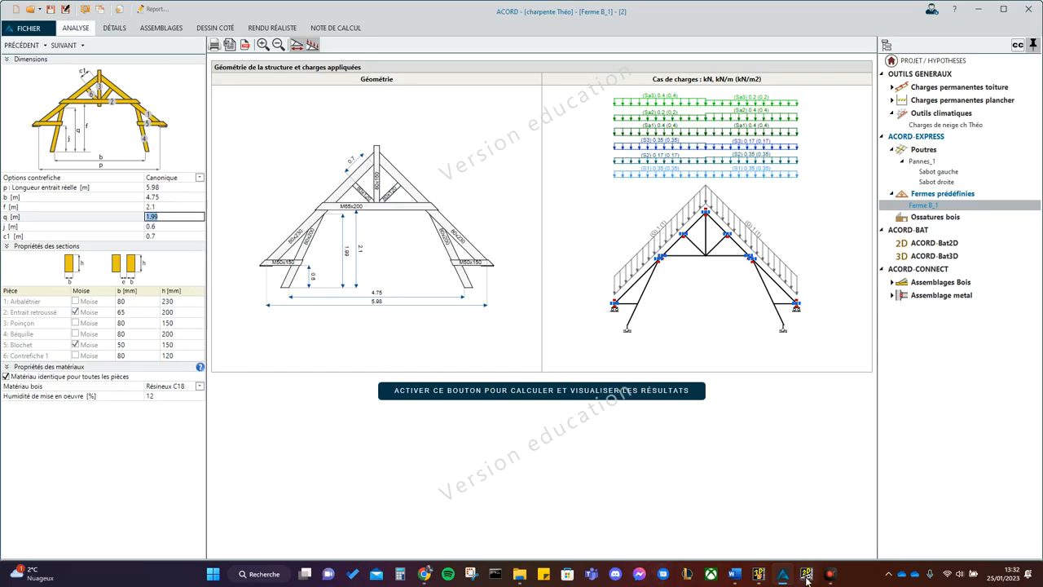
- Switch to cadwork 3D, show the truss in an oblique 3D view and inspect the section properties of a blochet
left_click(759, 574)
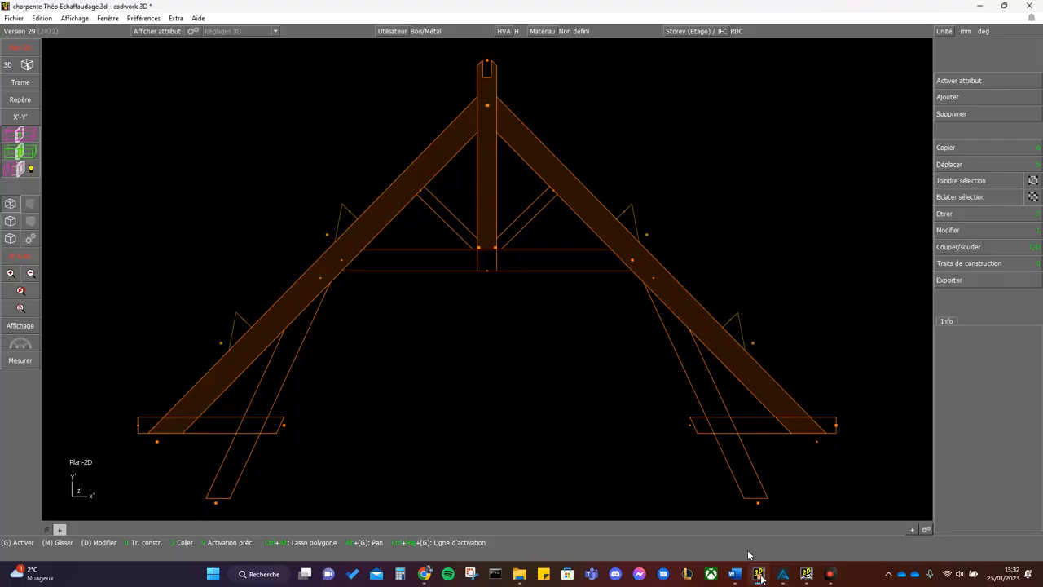
left_click(344, 231)
left_click(8, 65)
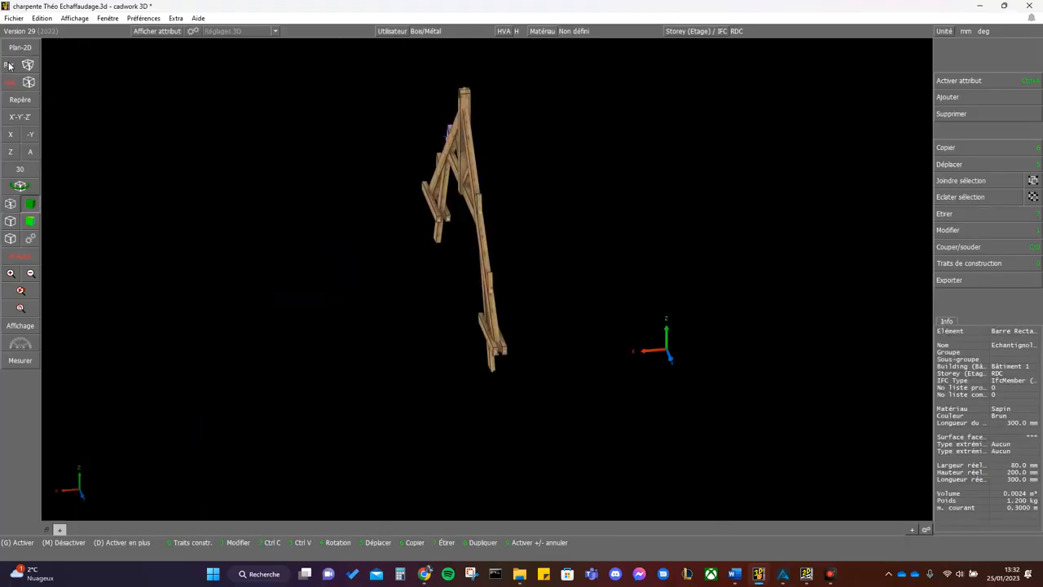
left_click(19, 185)
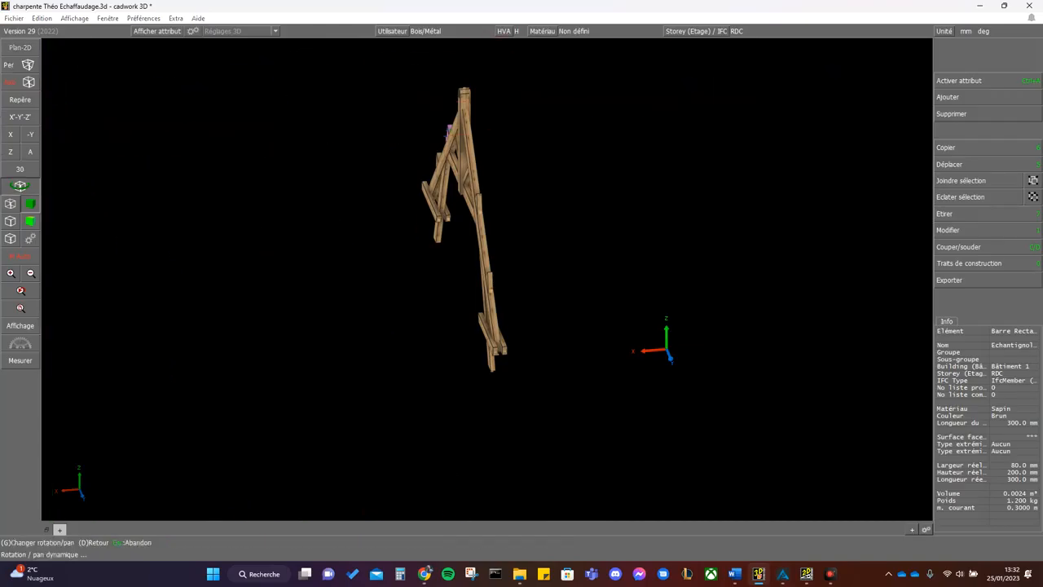
right_click(487, 280)
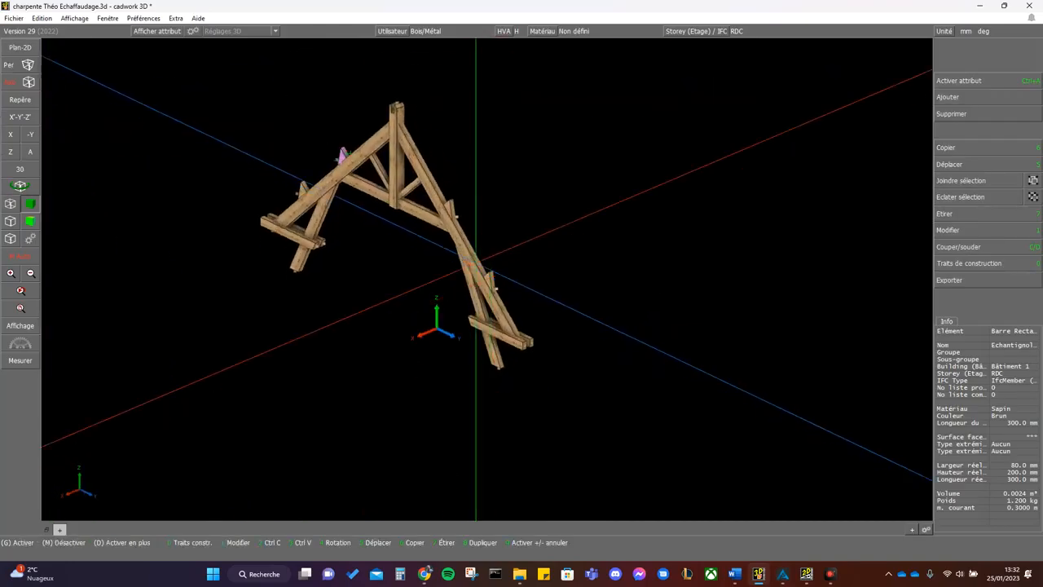
scroll(328, 262, "up", 3)
left_click(431, 231)
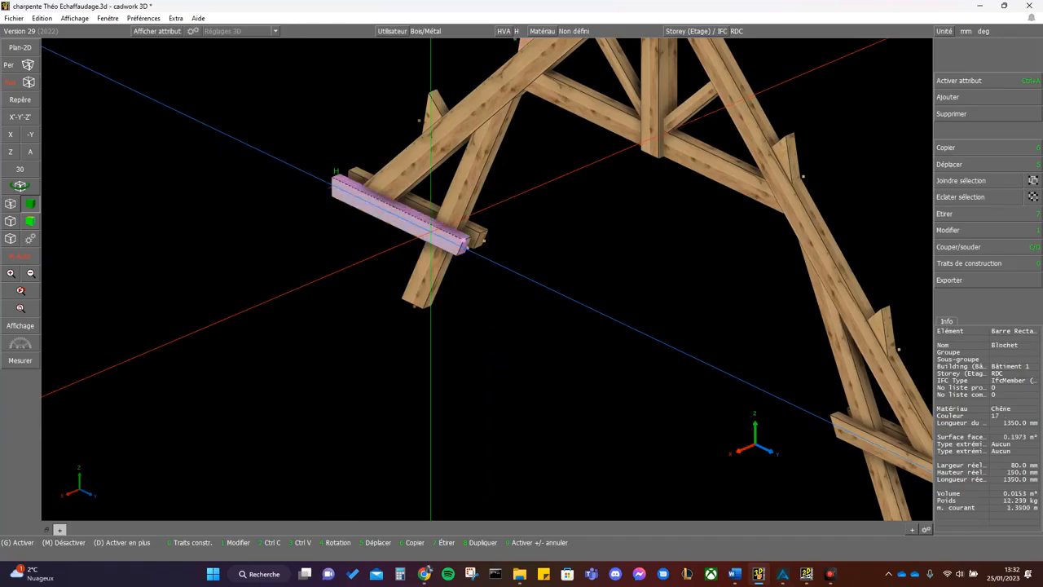
key("1")
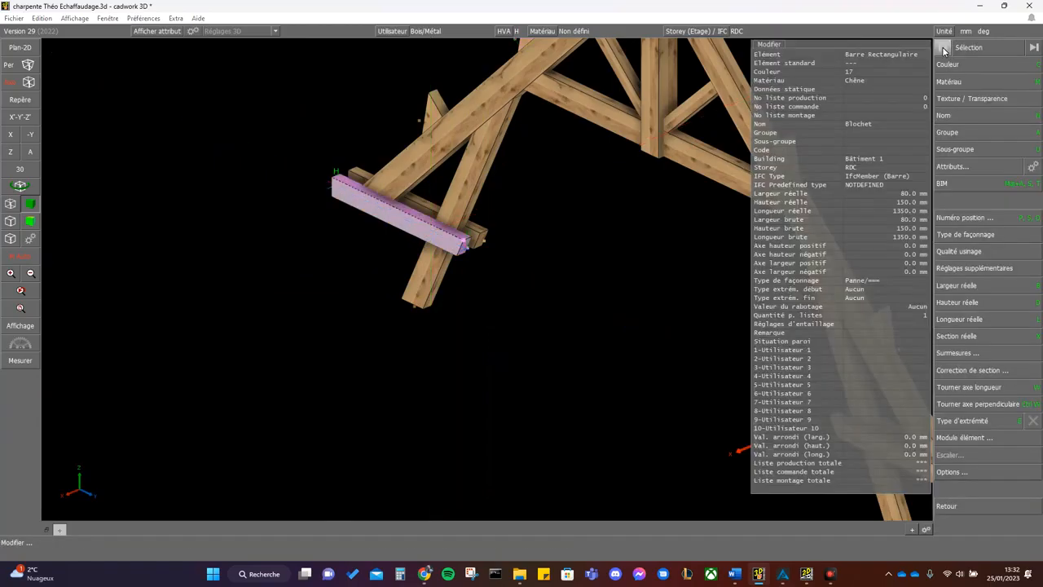
key("Escape")
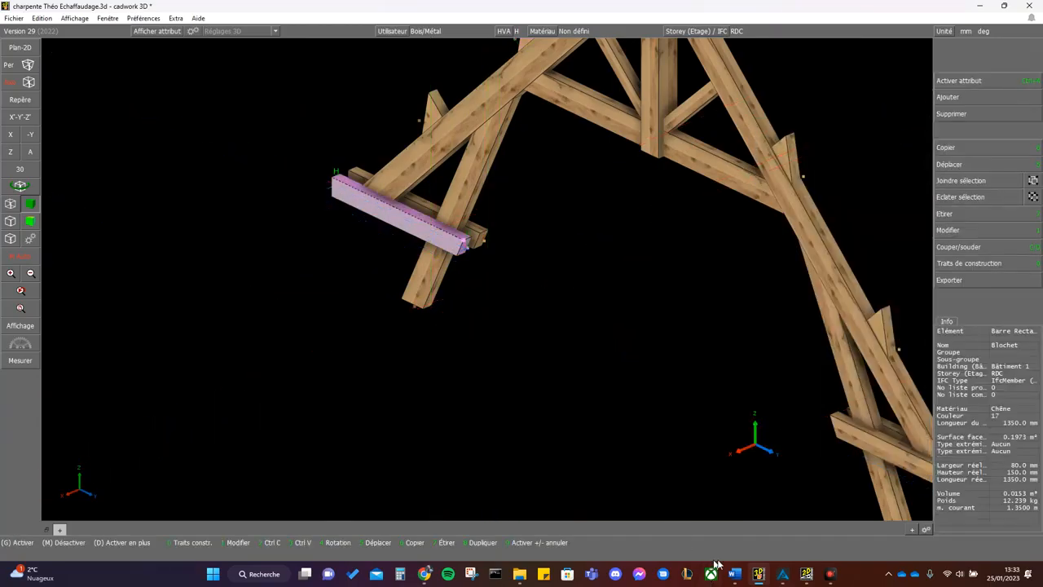
- Switch to ACORD and set the width b of the Blochet to 80 mm
left_click(779, 577)
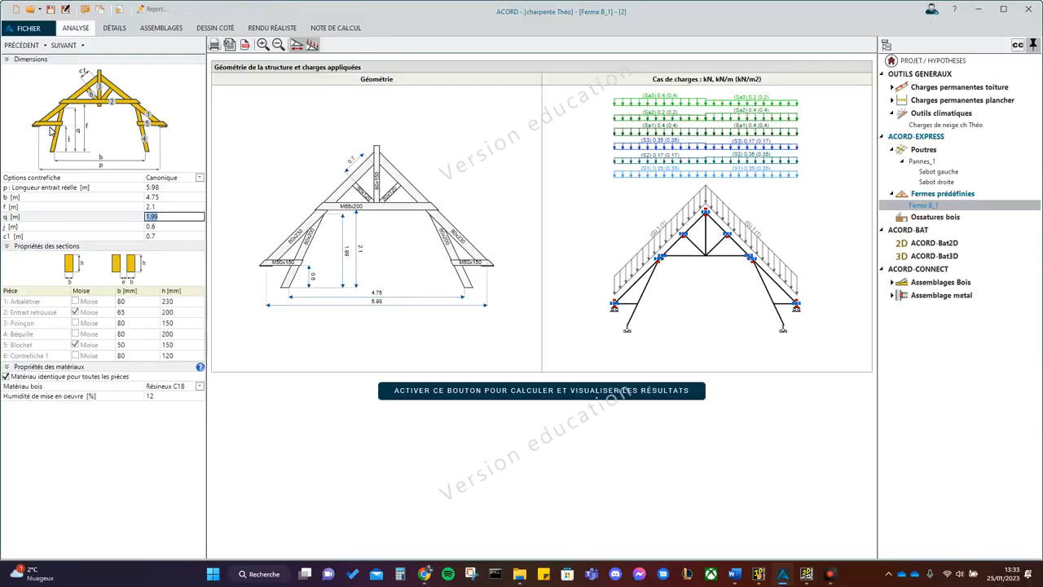
left_click(135, 349)
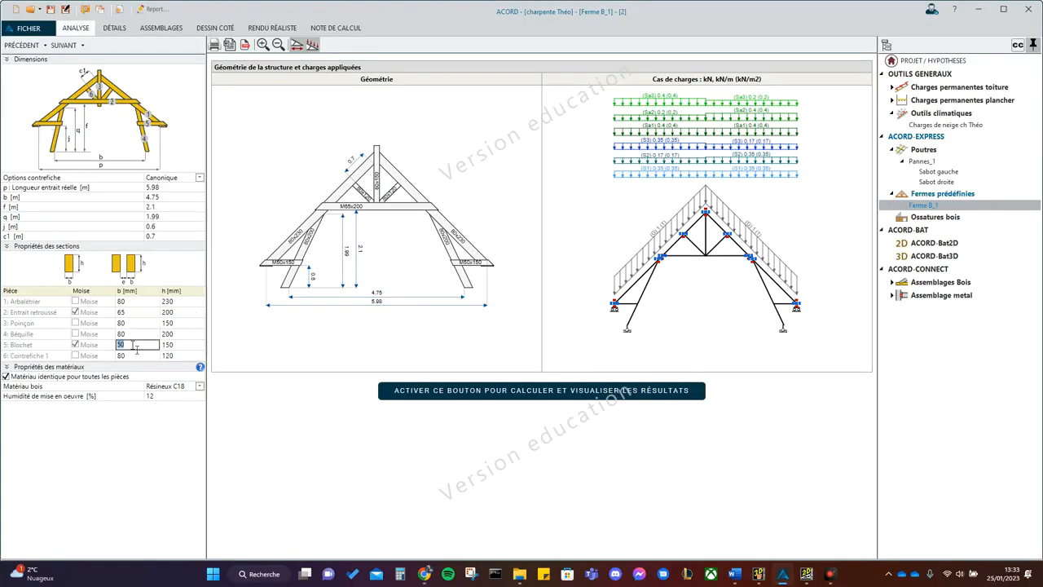
left_click(180, 348)
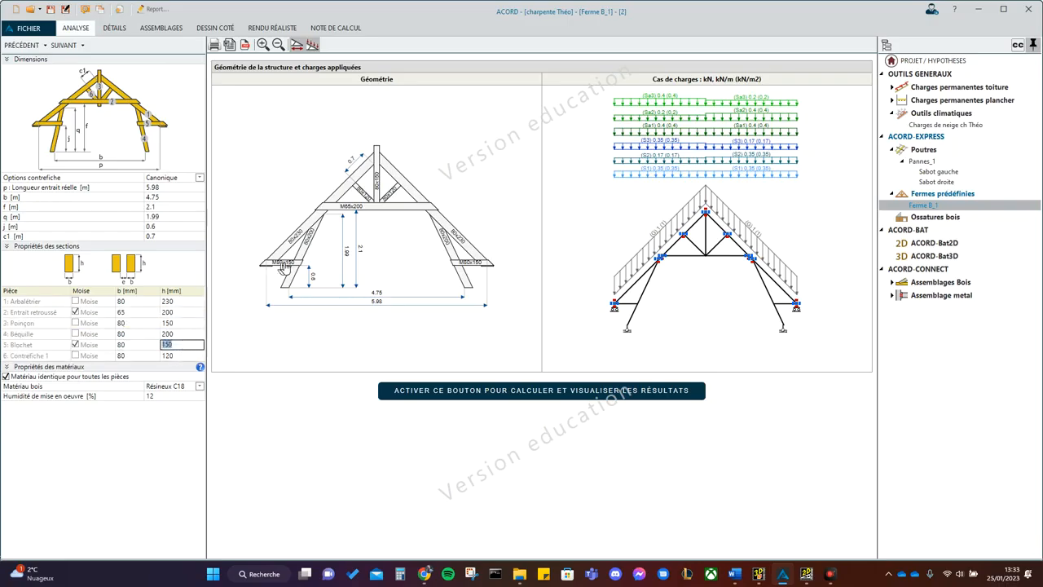
- Switch to cadwork 3D, select all blochets by their shared attribute and hide them
left_click(757, 580)
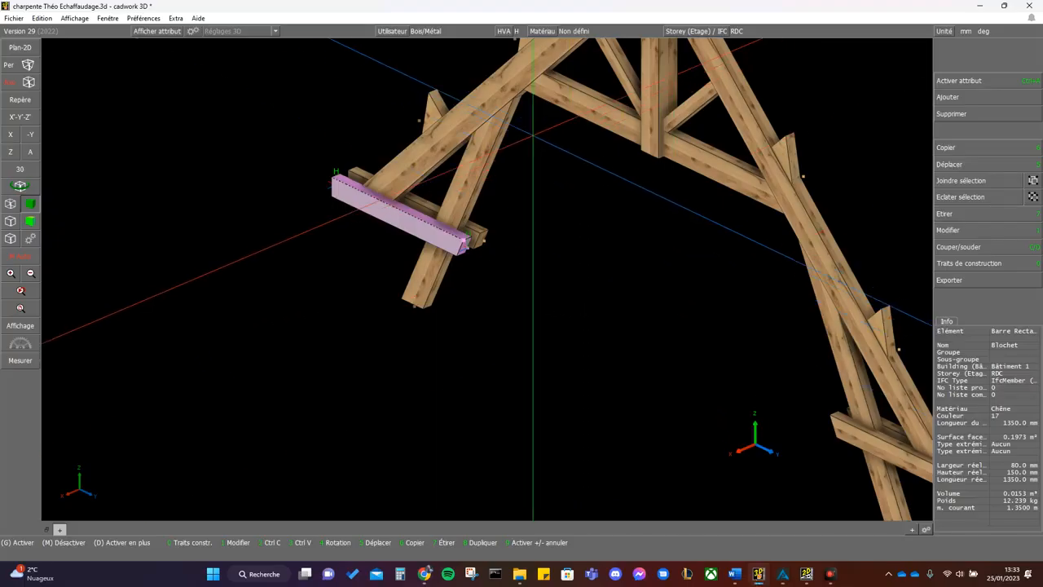
scroll(530, 119, "down", 2)
left_click(464, 251)
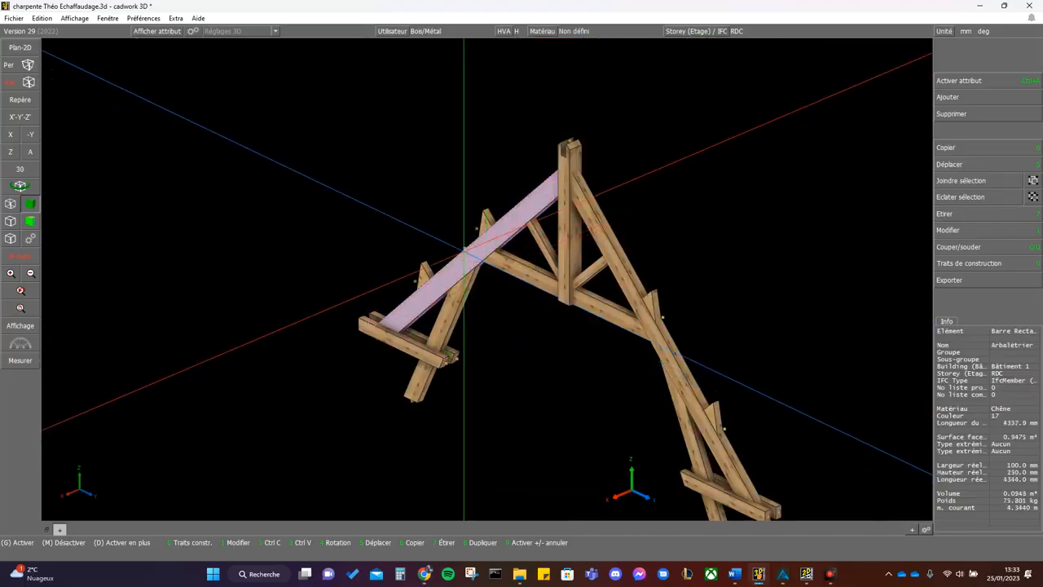
key("ctrl+a")
key("Return")
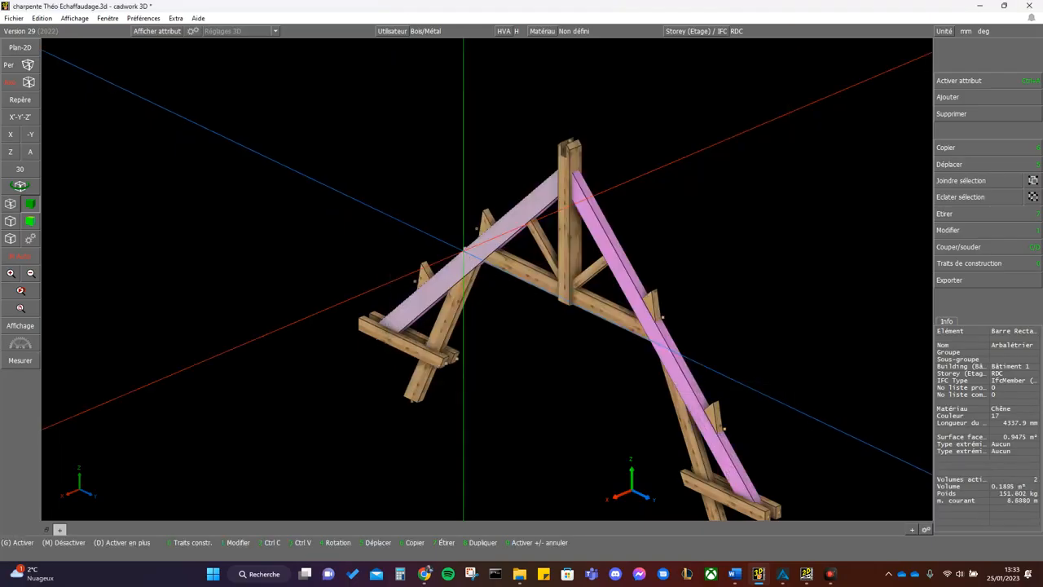
mouse_move(464, 250)
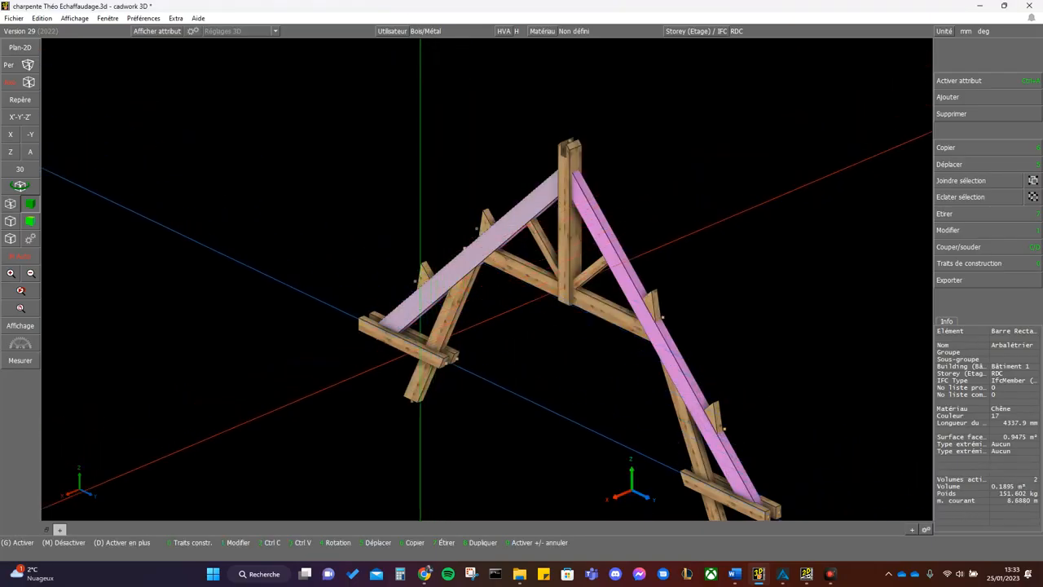
left_click(370, 327)
key("ctrl+a")
key("n")
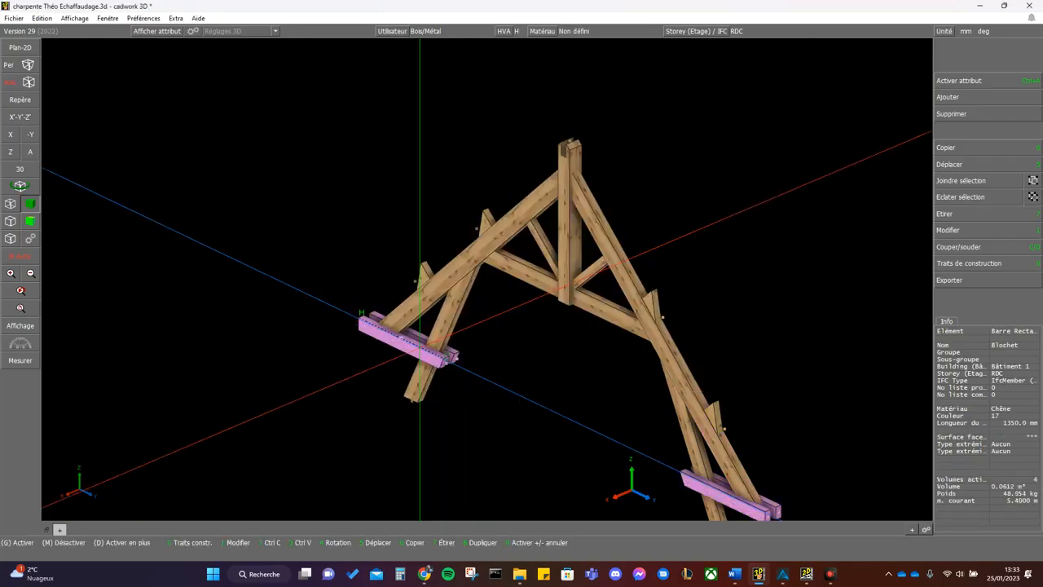
key("Delete")
- Inspect the section properties of a rafter (Arbalétrier), then select both rafters by their shared attribute and hide them
left_click(412, 306)
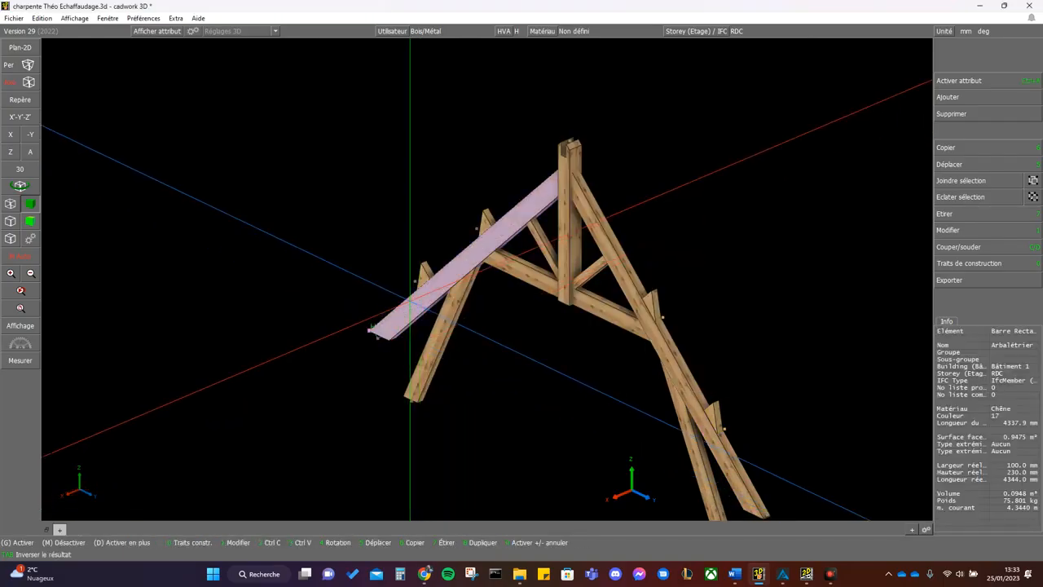
key("ctrl+a")
key("n")
key("1")
middle_click(410, 301)
left_click(410, 301)
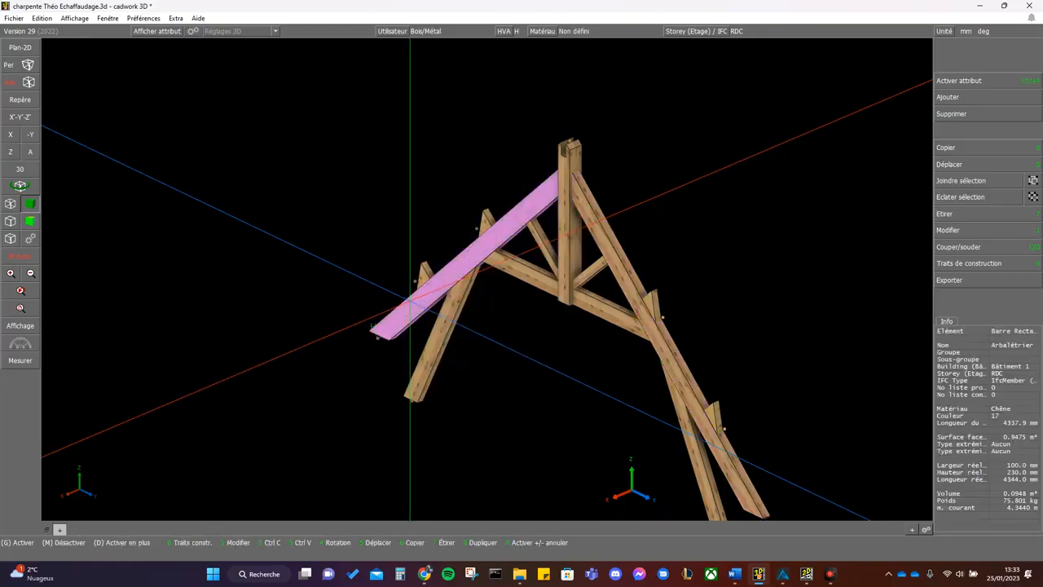
key("d")
middle_click(944, 51)
key("ctrl+a")
key("n")
key("F6")
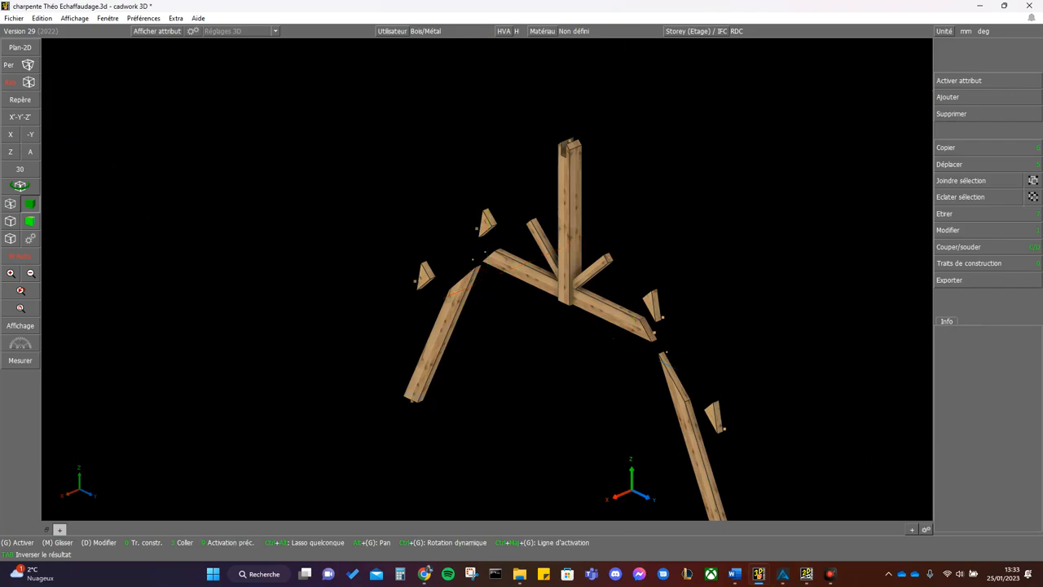
- Switch to ACORD and set the width b of the Arbalétrier to 100 mm
left_click(781, 574)
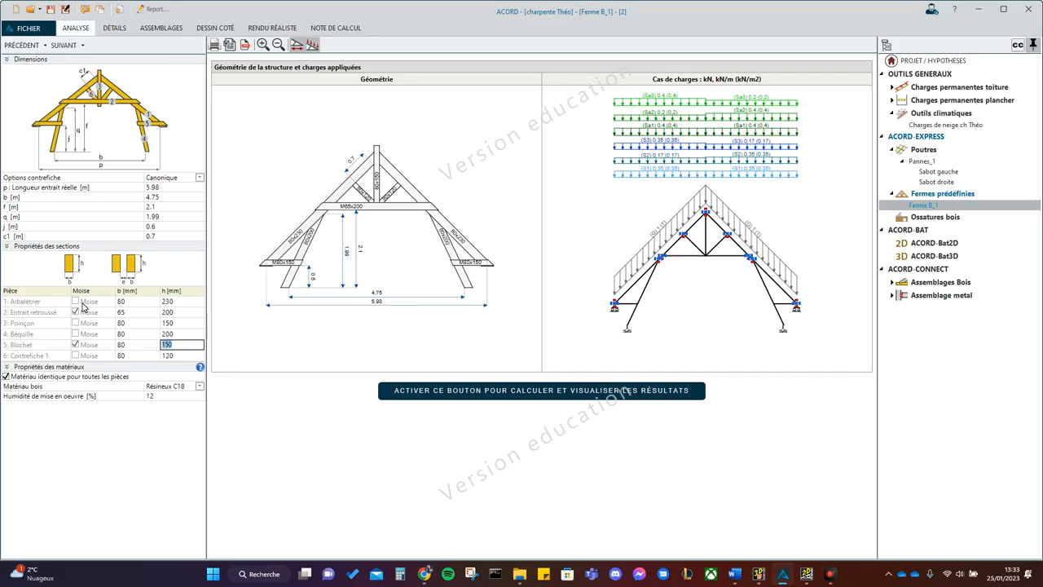
left_click(129, 301)
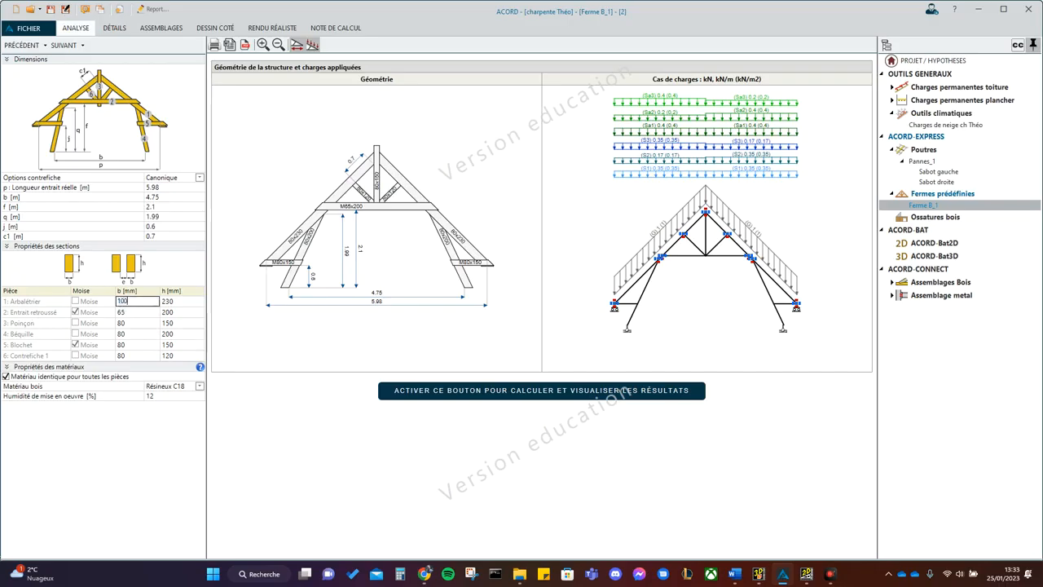
type("100")
key("Tab")
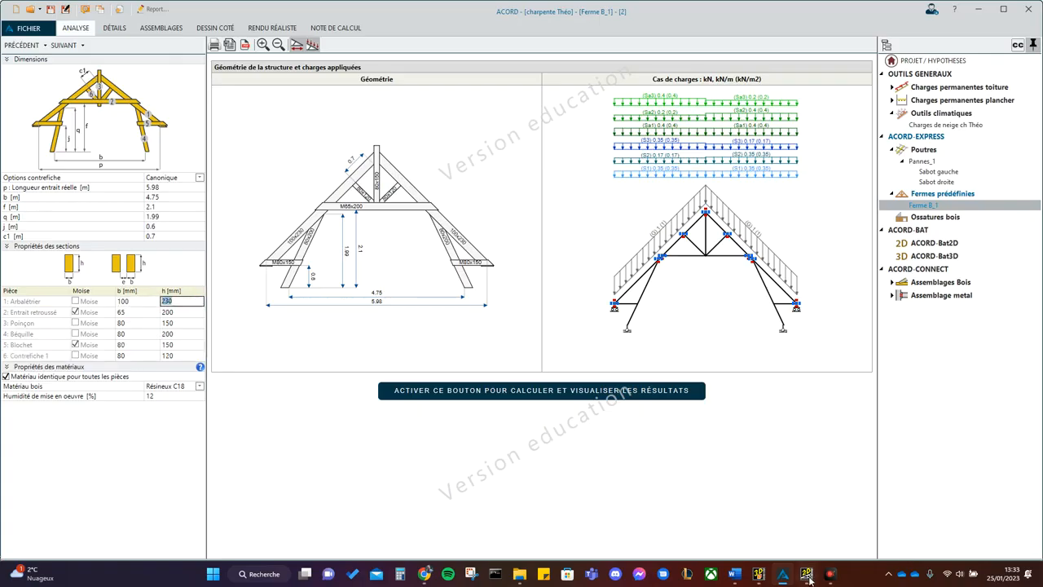
- Switch to cadwork 3D and inspect the section properties of one strut (Jambe de force)
left_click(759, 574)
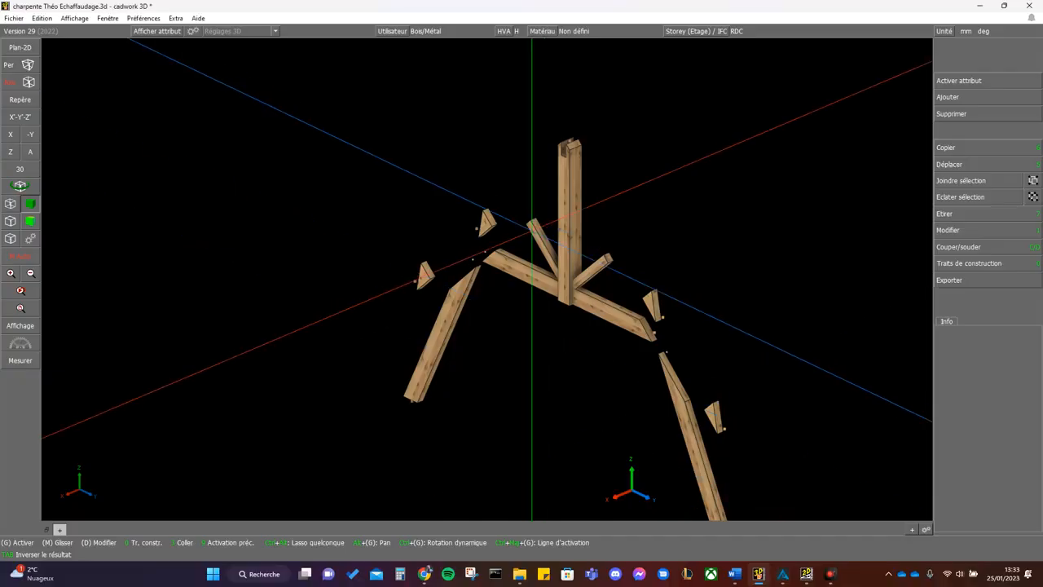
left_click(442, 308)
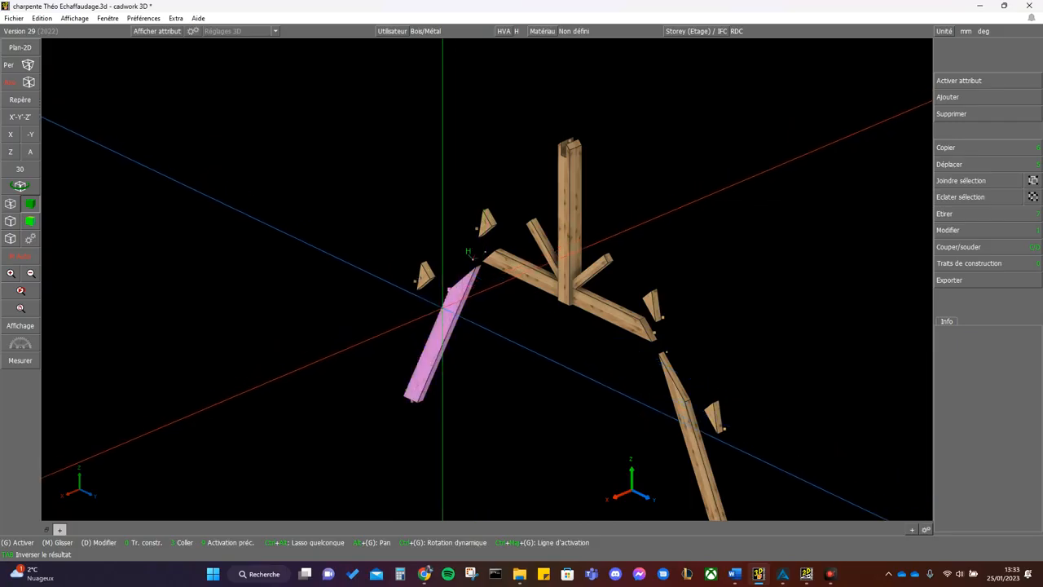
key("ctrl+a")
left_click(444, 311)
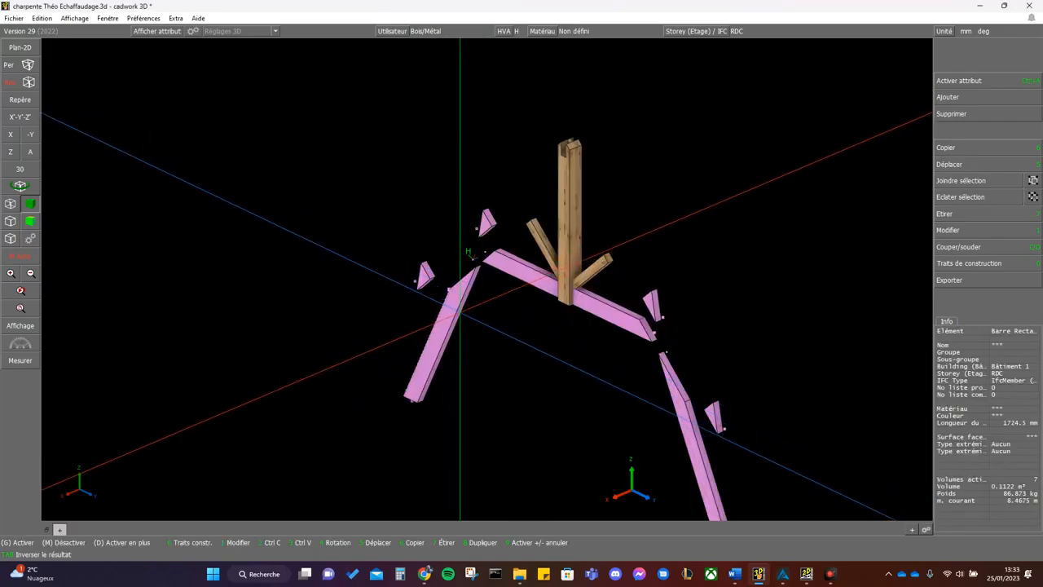
middle_click(459, 311)
left_click(459, 311)
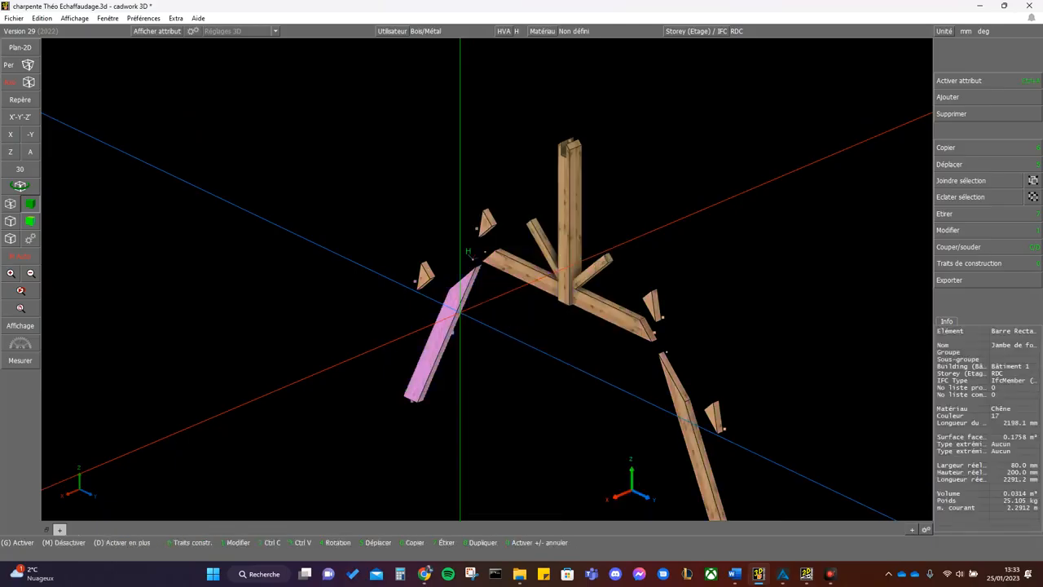
key("1")
key("Escape")
- Select the struts, tie beam and purlin cleats by shared attribute and hide them, leaving the king post and braces
key("ctrl+a")
key("x")
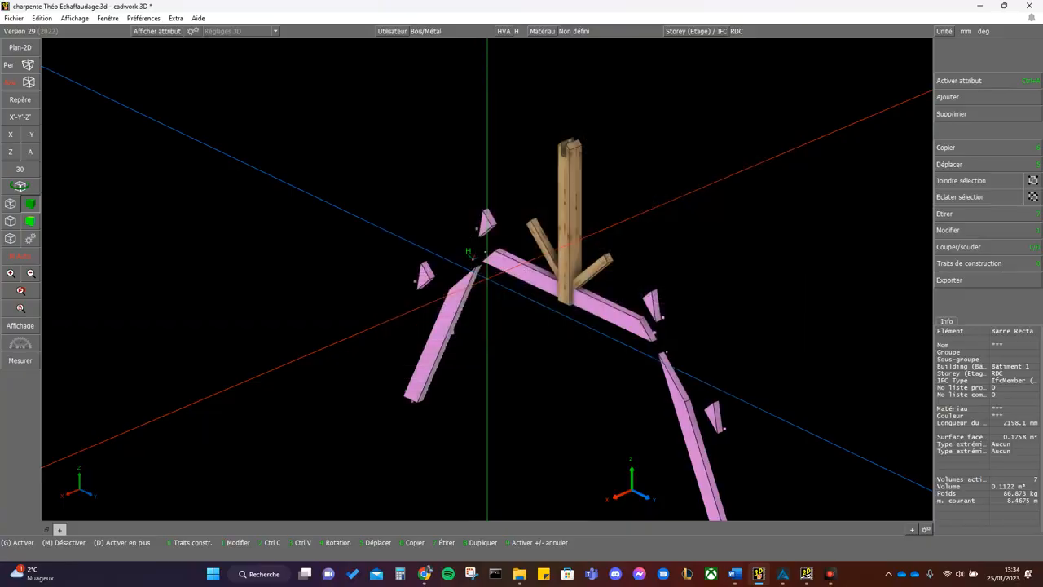
key("Delete")
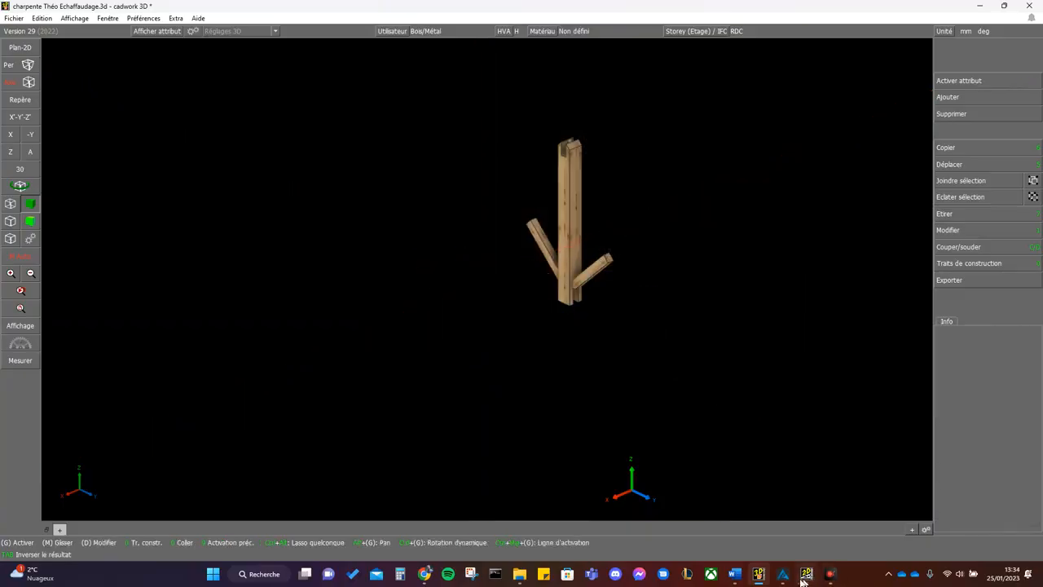
- Switch to ACORD, set the width b of the Entrait retroussé to 80 mm, and check the Béquille's section values
left_click(782, 573)
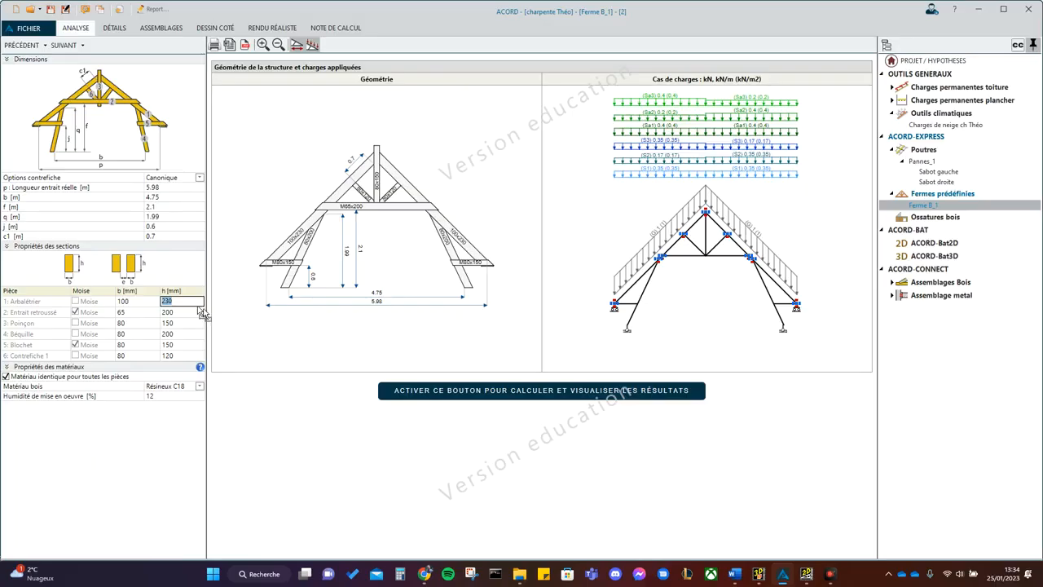
left_click(135, 317)
type("80")
key("Tab")
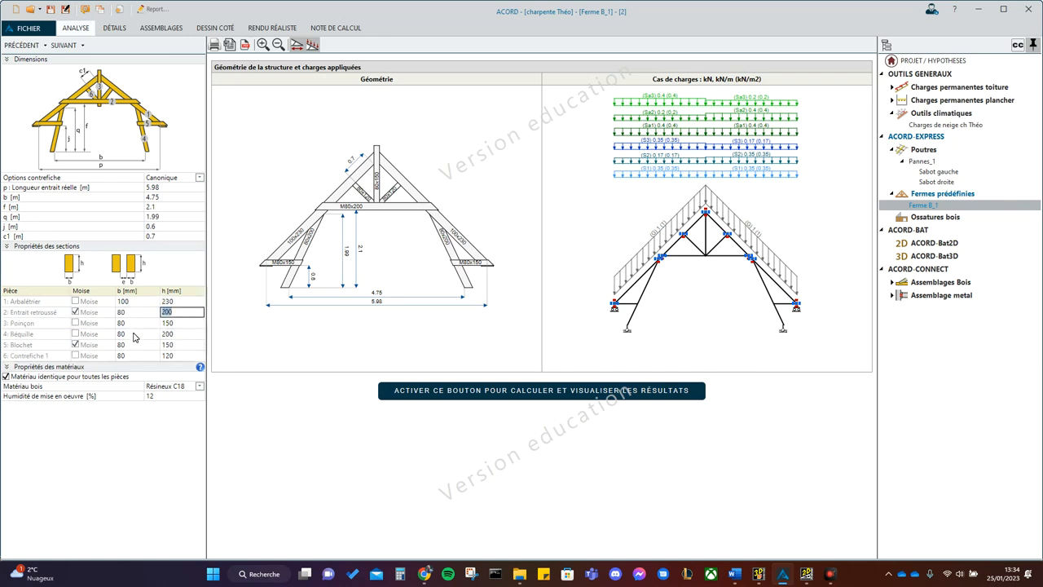
left_click(137, 335)
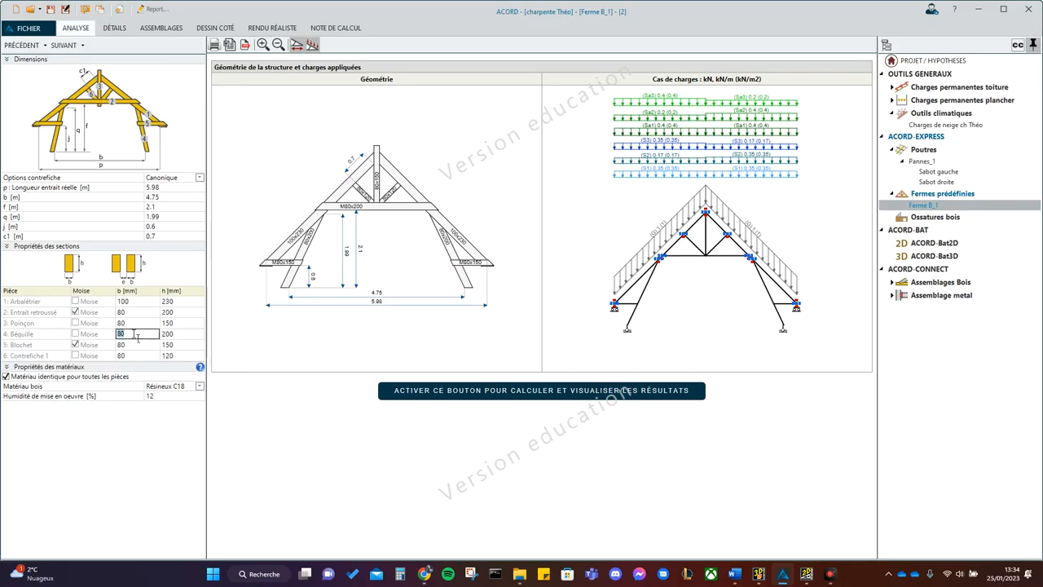
left_click(185, 335)
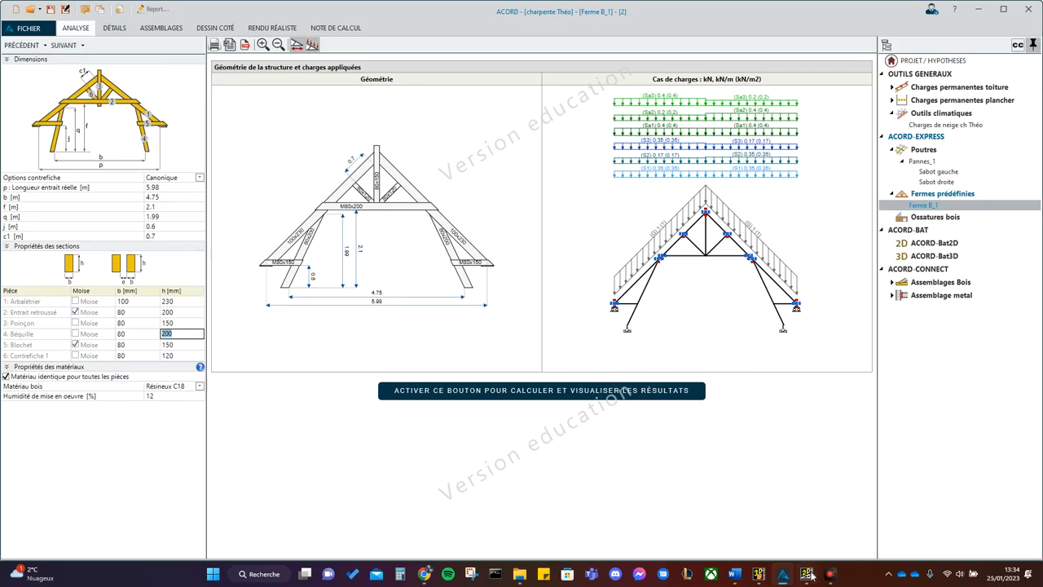
- Switch to cadwork 3D and inspect the section properties of one brace (Contrefiche) and of the king post (Poinçon)
left_click(757, 574)
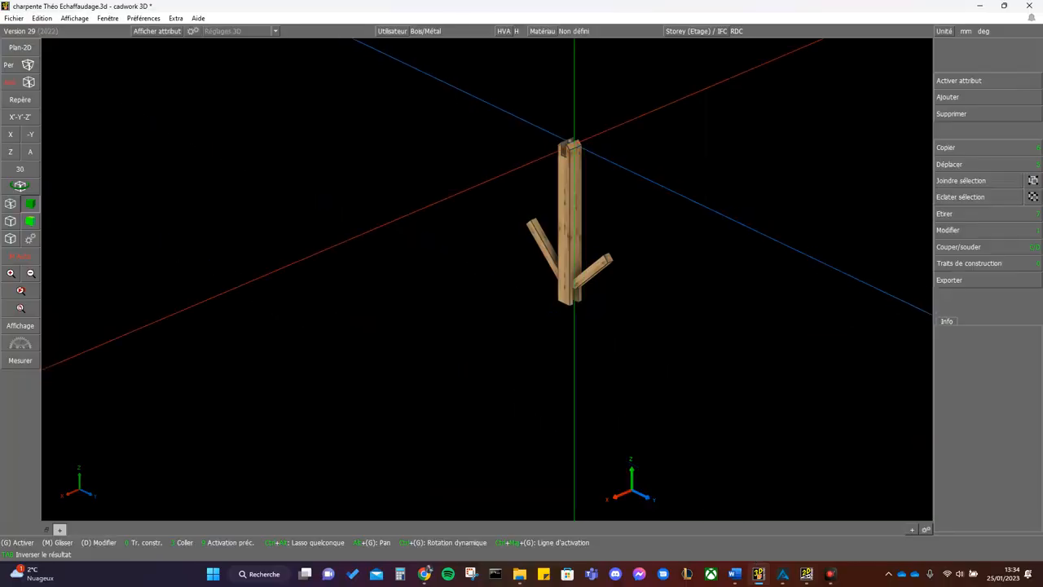
left_click(532, 228)
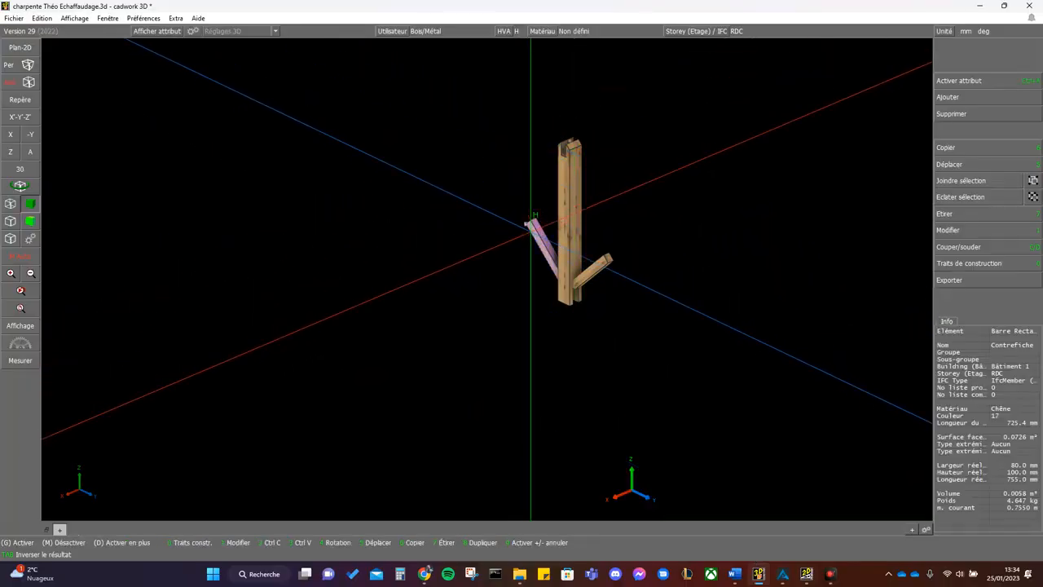
right_click(532, 228)
left_click(944, 51)
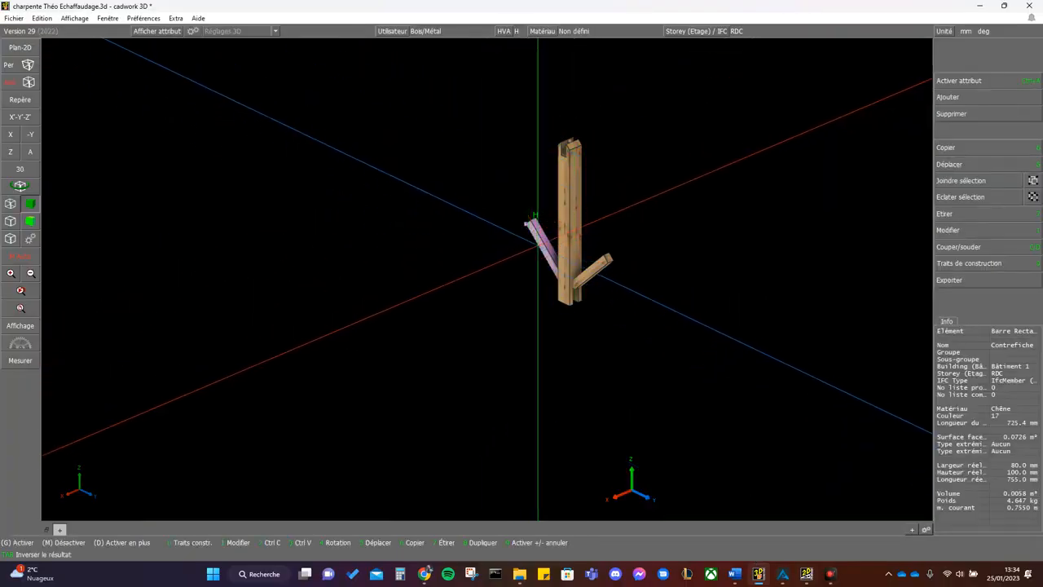
left_click(562, 220)
right_click(562, 219)
left_click(944, 51)
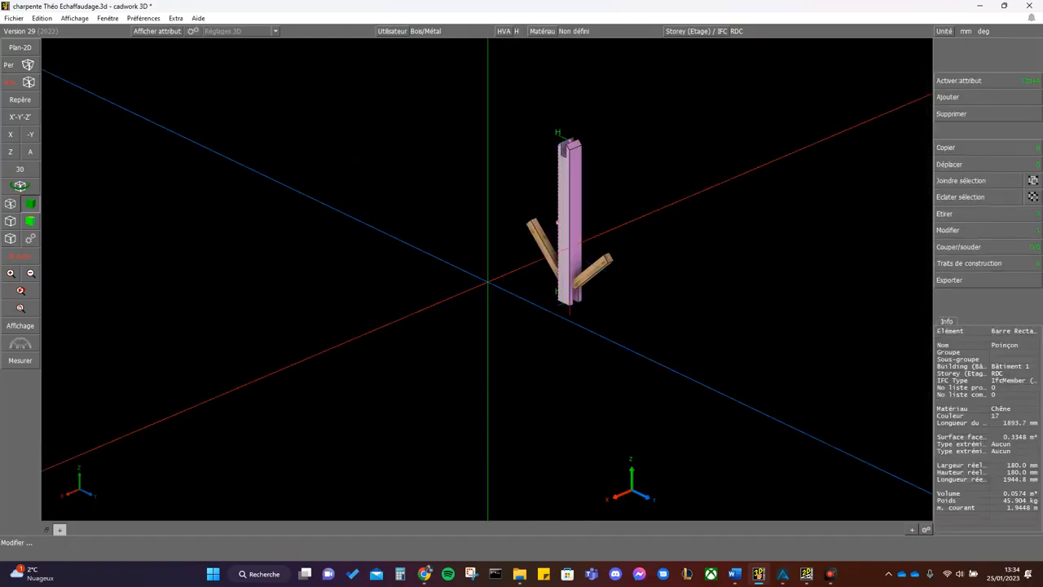
- Switch to ACORD and set the height h of Contrefiche 1 to 100 mm and the Poinçon section to 180 × 180 mm
left_click(782, 573)
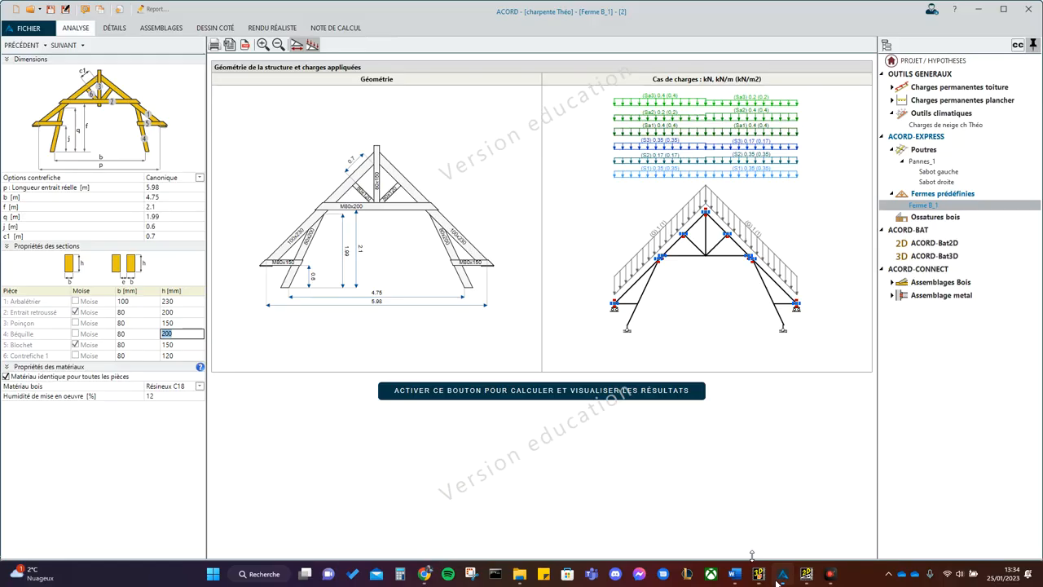
left_click(174, 357)
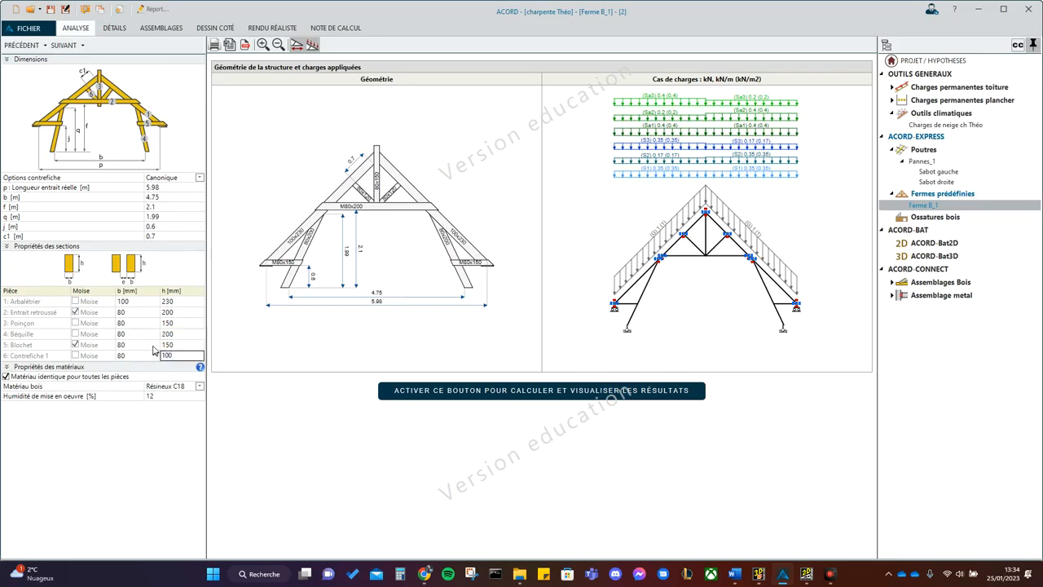
left_click(137, 324)
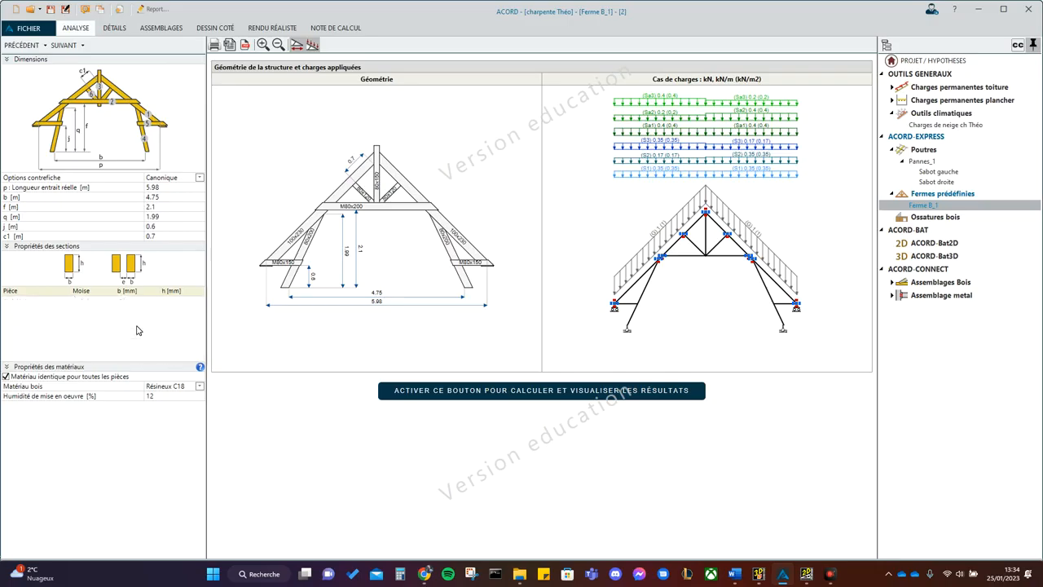
type("180")
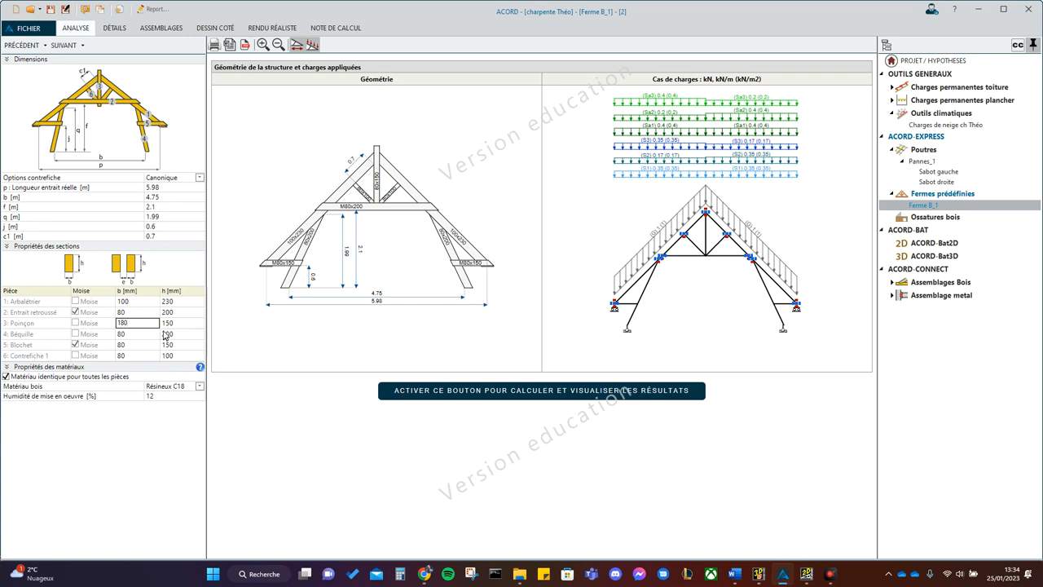
left_click(168, 325)
type("180")
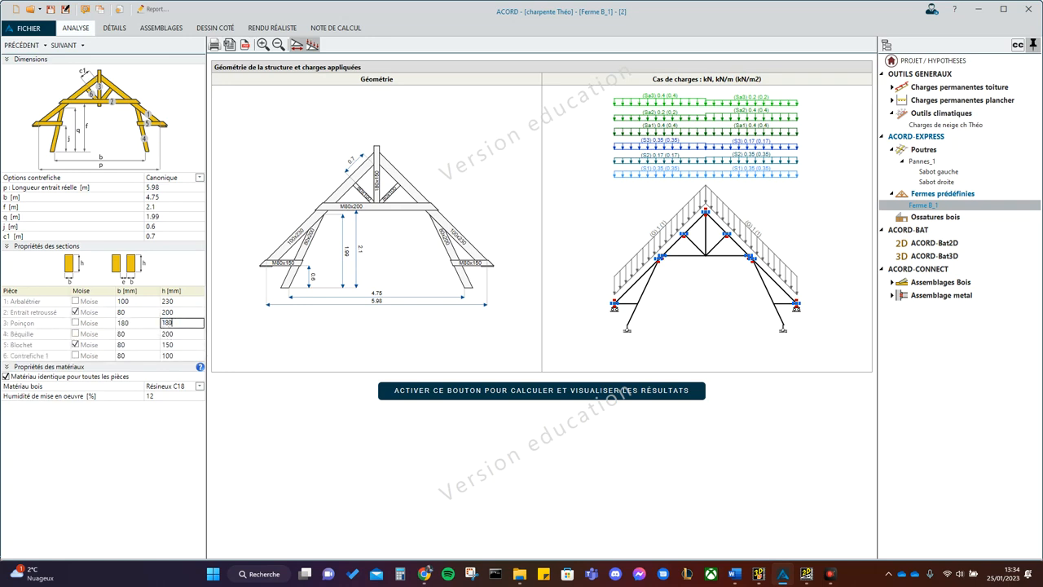
left_click(251, 318)
- Set the wood material of all truss members to Feuillu D30
left_click(172, 430)
left_click(194, 386)
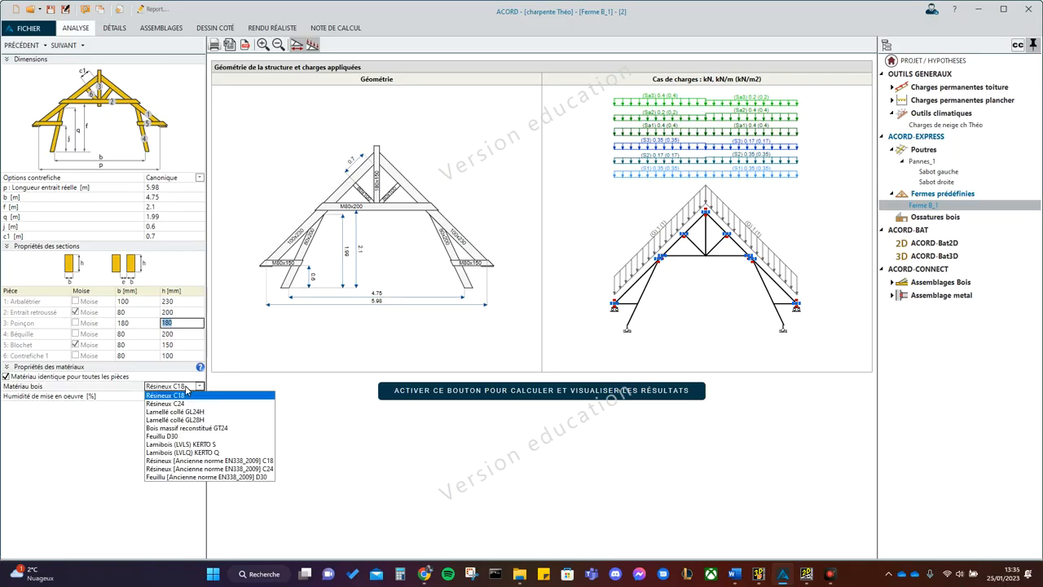
left_click(209, 437)
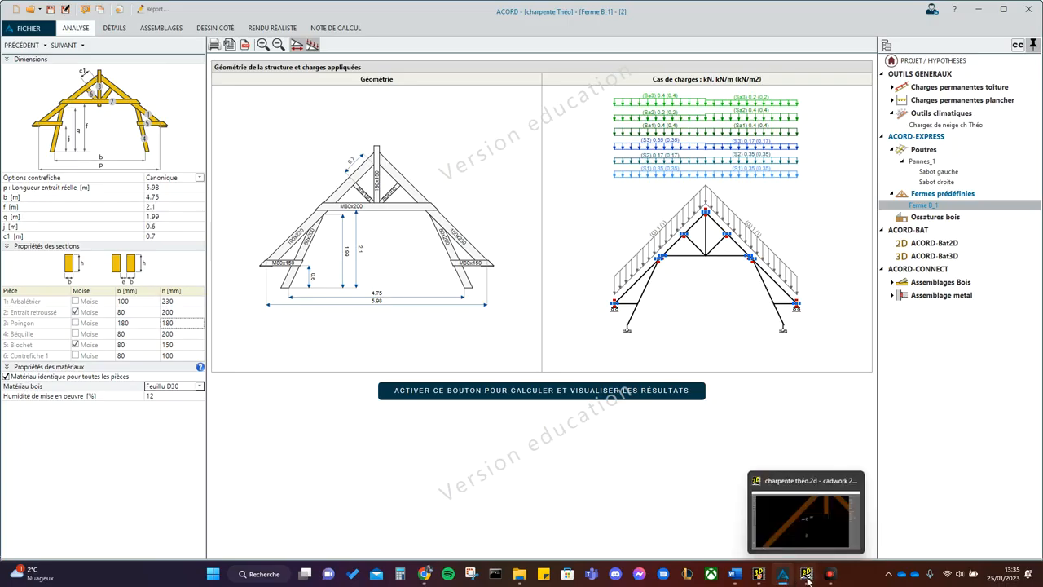
- Look at the truss in cadwork 3D, then return to ACORD and check the Entrait retroussé's Moise option and section values
left_click(761, 568)
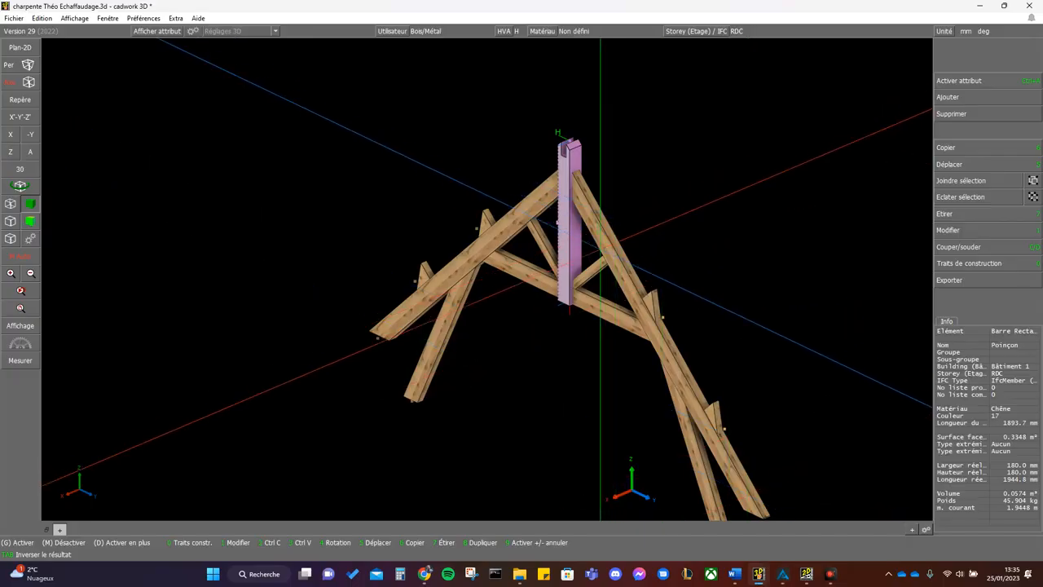
left_click(782, 573)
left_click(74, 315)
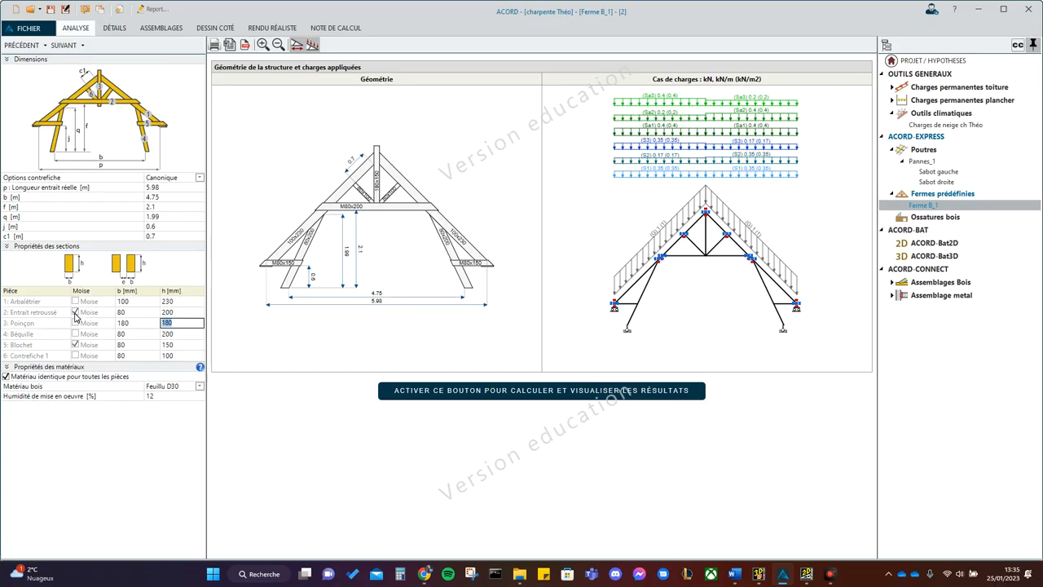
left_click(133, 314)
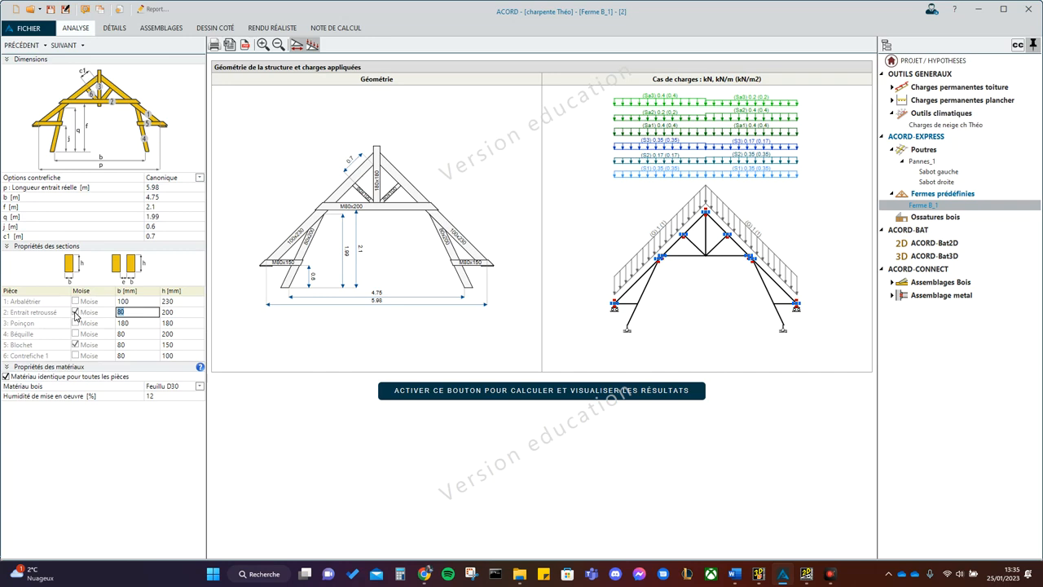
key("Tab")
left_click(139, 317)
left_click(184, 315)
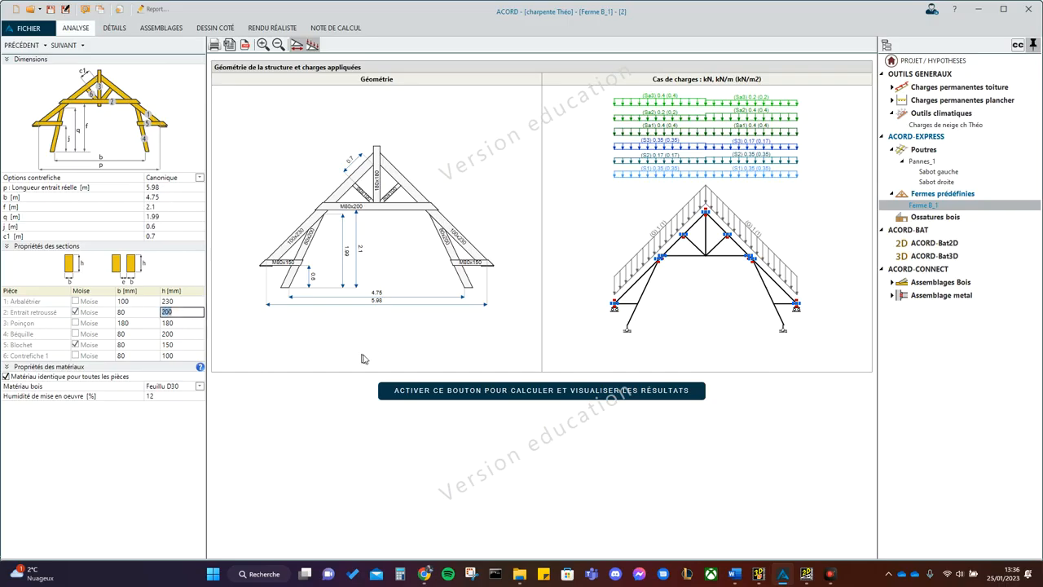
- Calculate the truss and review the resistance, deflection and joint utilisation results
left_click(435, 396)
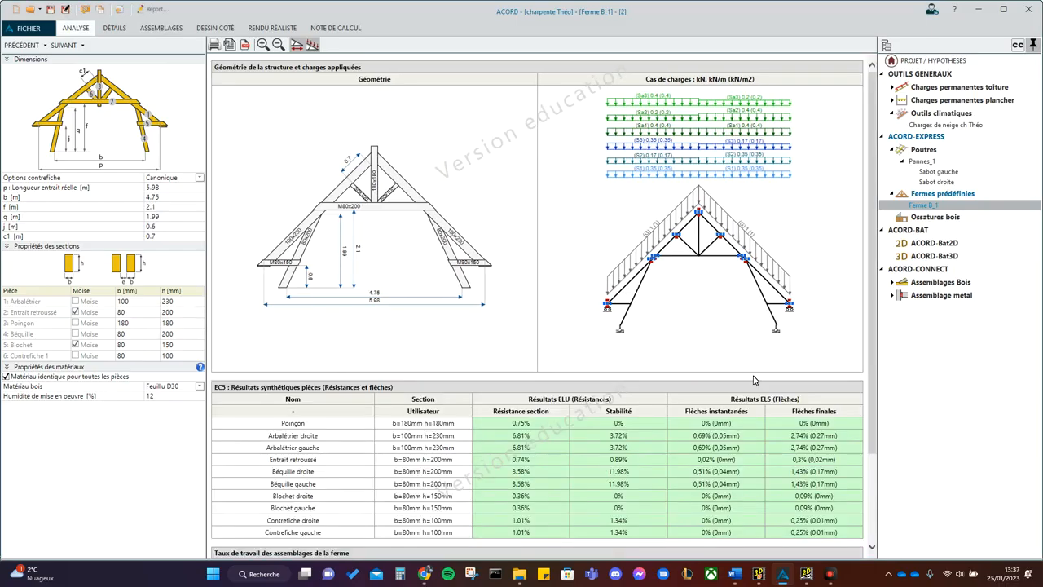
scroll(754, 380, "down", 3)
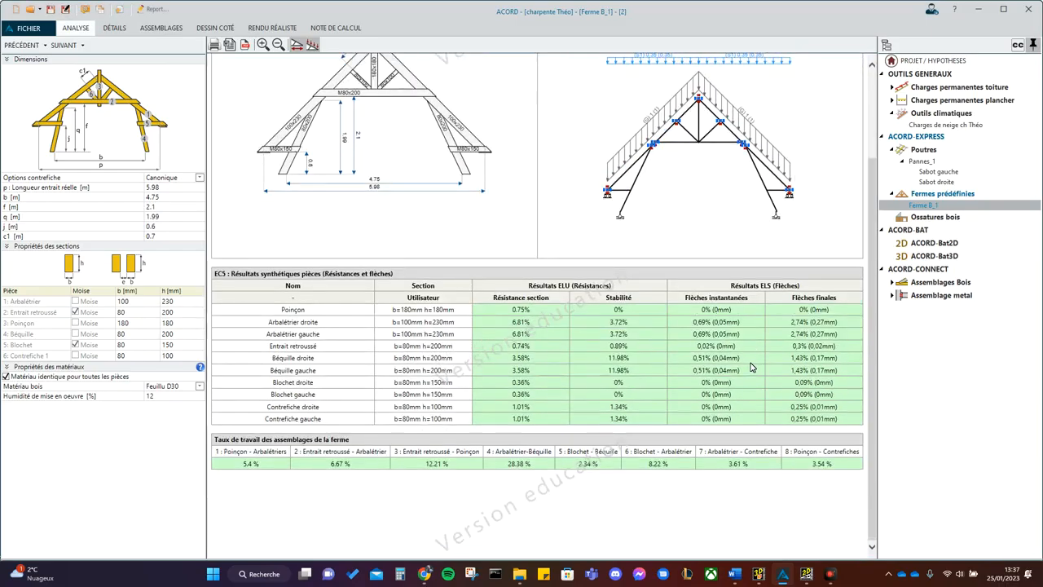
scroll(752, 367, "up", 3)
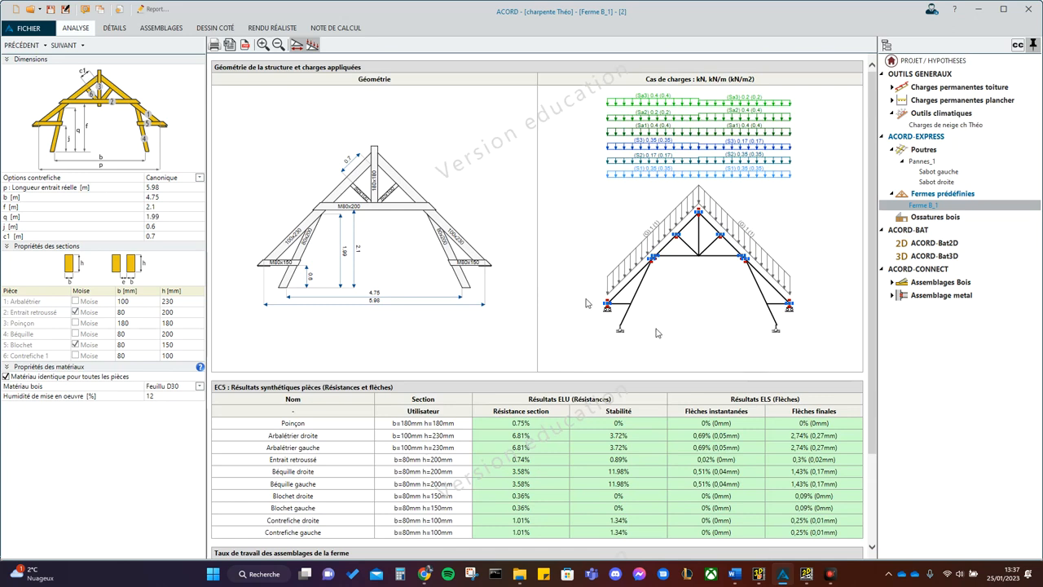
- Open the truss's load zone parameters, then switch to cadwork 3D and measure the distance between the king post tops of two adjacent trusses
left_click(58, 47)
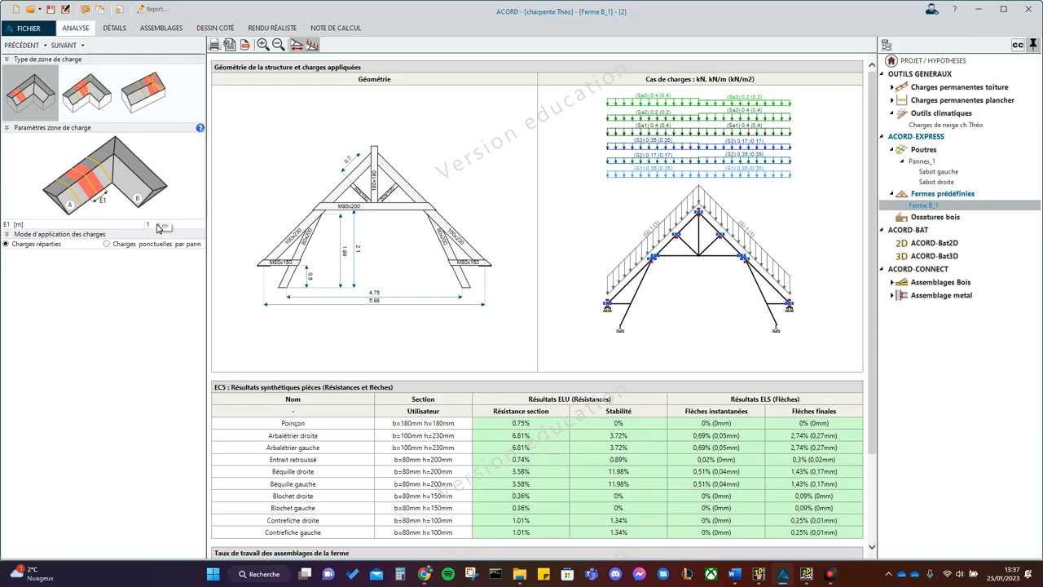
left_click(759, 574)
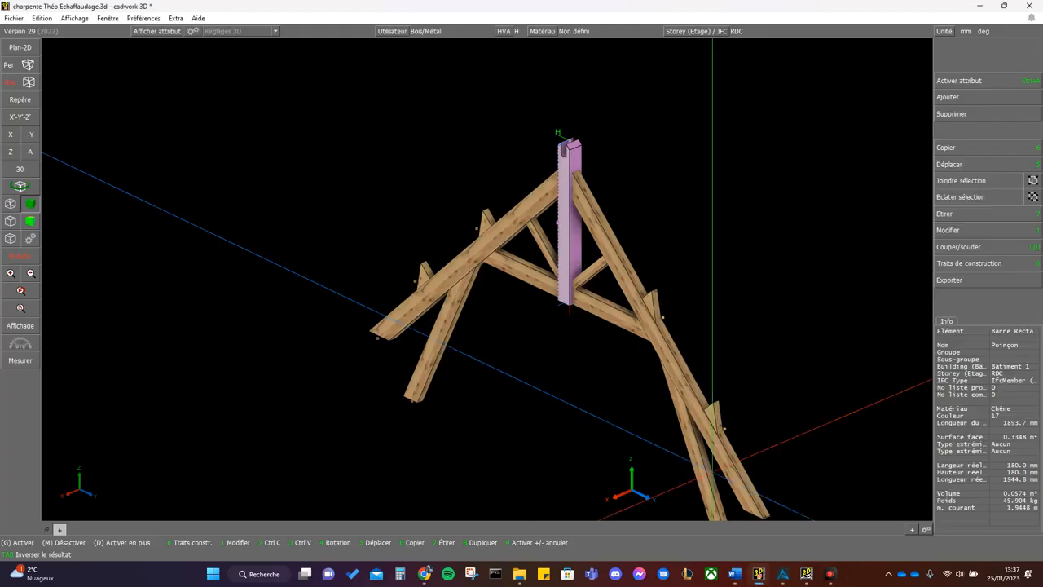
scroll(531, 221, "down", 3)
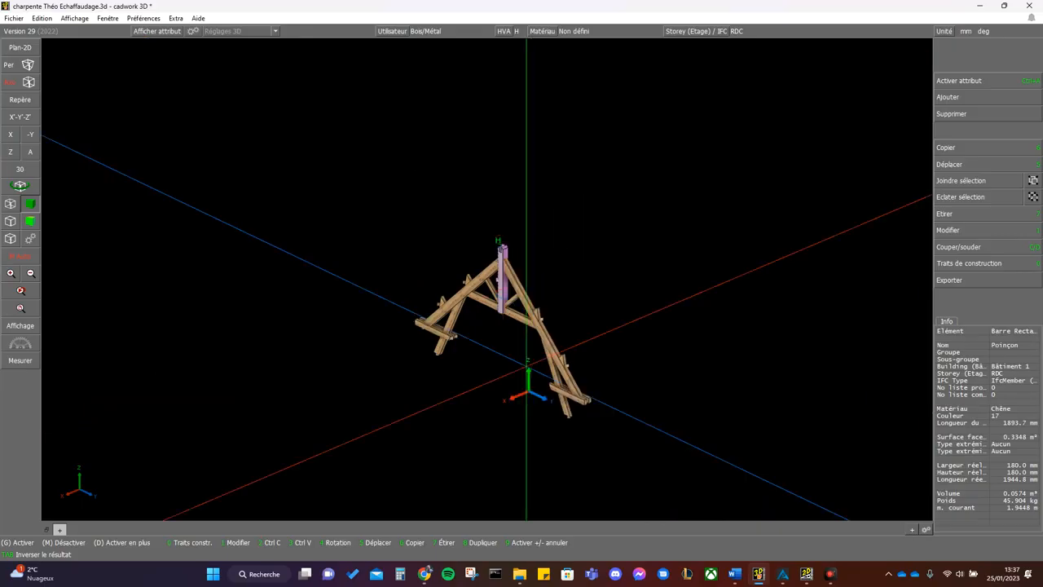
scroll(455, 338, "up", 4)
middle_click(464, 270)
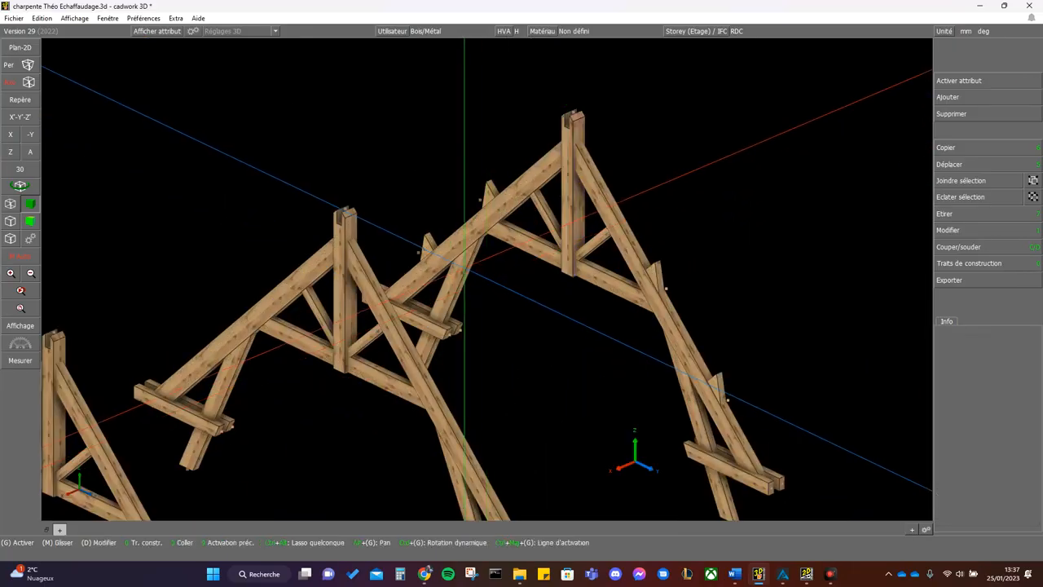
key("m")
left_click(352, 209)
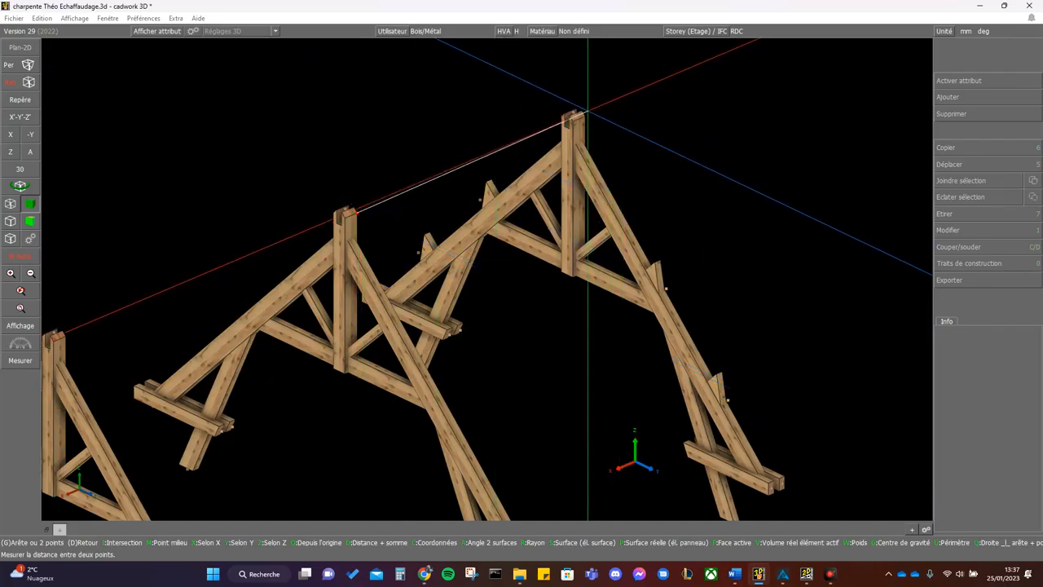
left_click(585, 114)
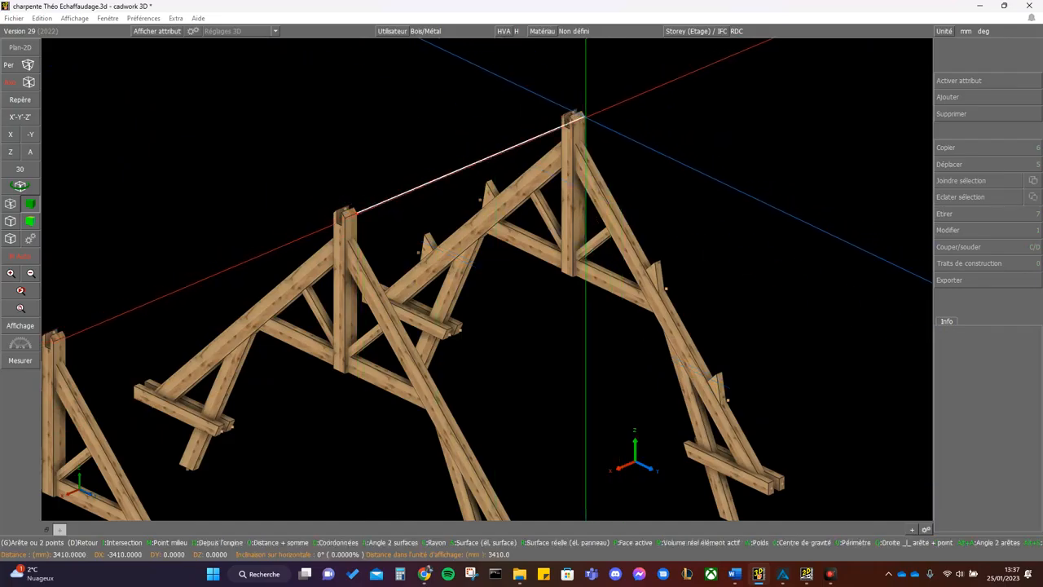
right_click(647, 502)
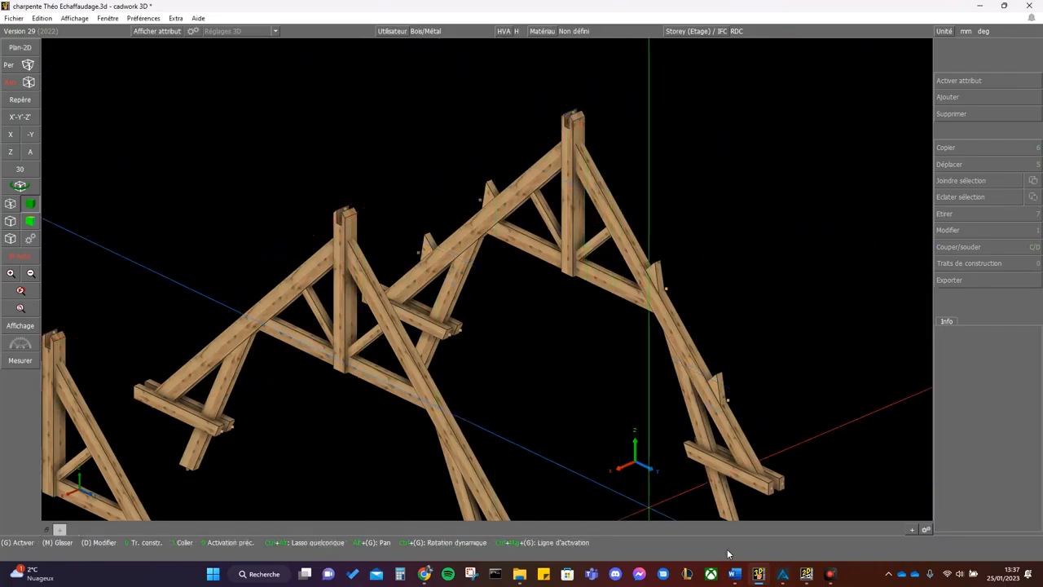
- Switch to ACORD and set the load zone spacing E1 to 3.41 m
left_click(781, 574)
left_click(167, 226)
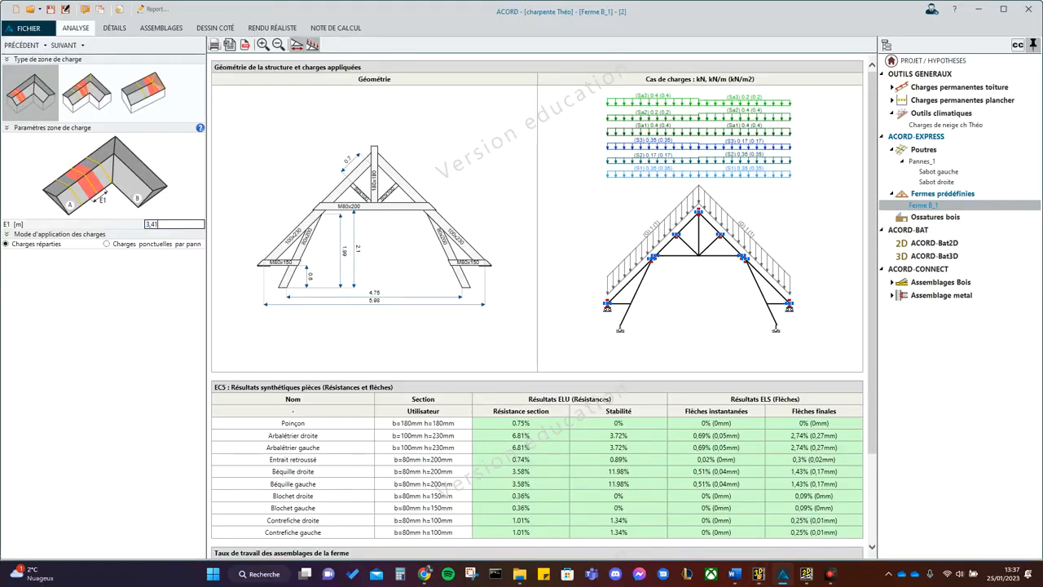
type("3,41")
key("Tab")
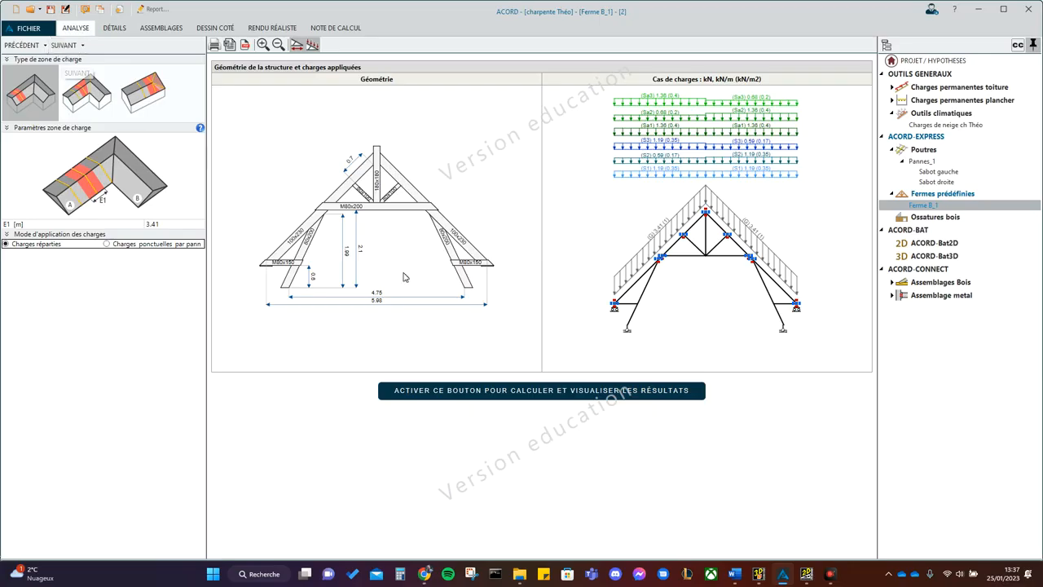
- Set the Zone 1 permanent slope load (Charge en rampant) to the project's custom 0.54 kN/m² roof build-up
left_click(78, 47)
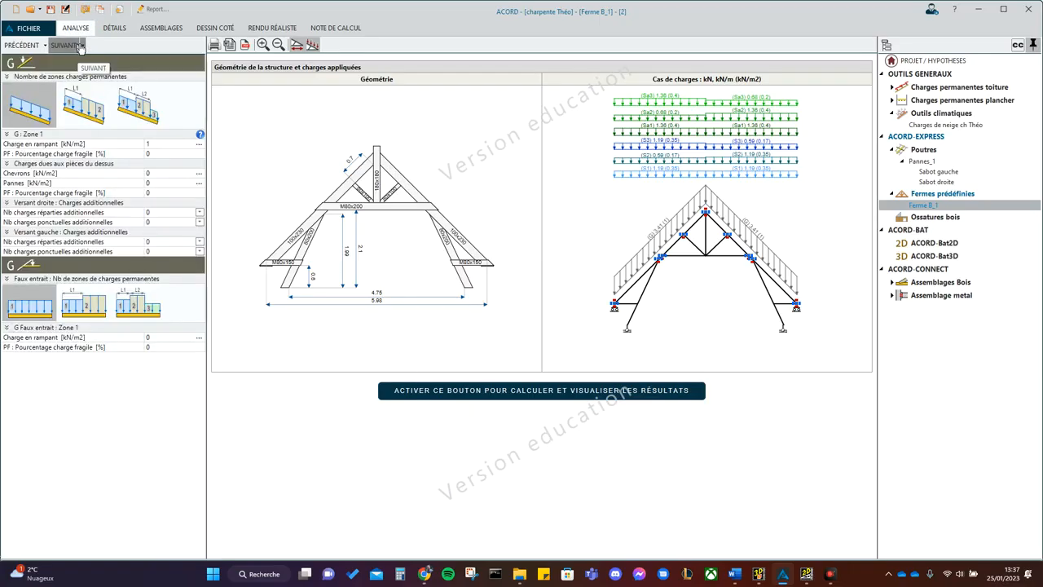
left_click(199, 144)
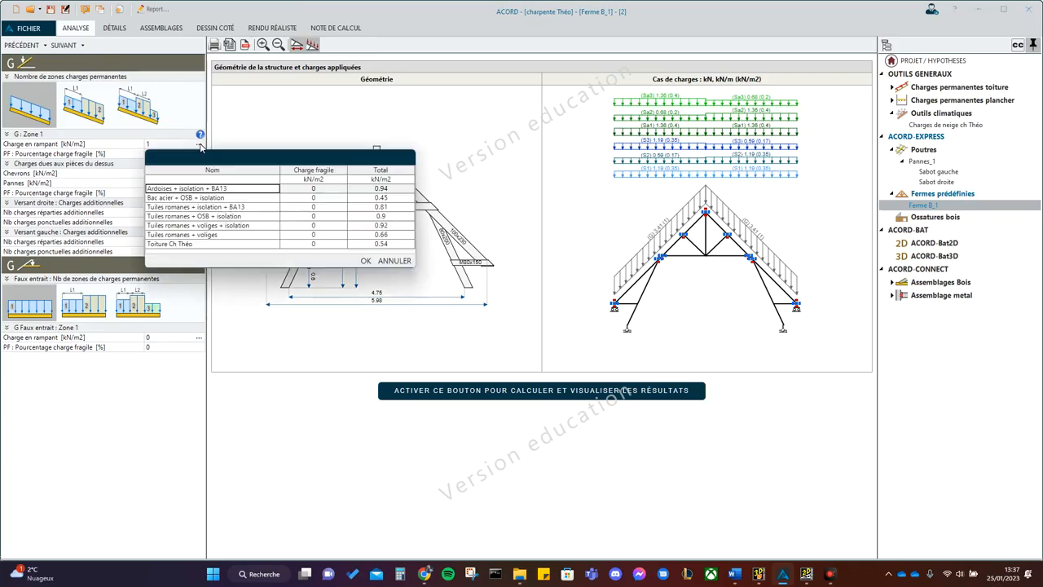
left_click(170, 245)
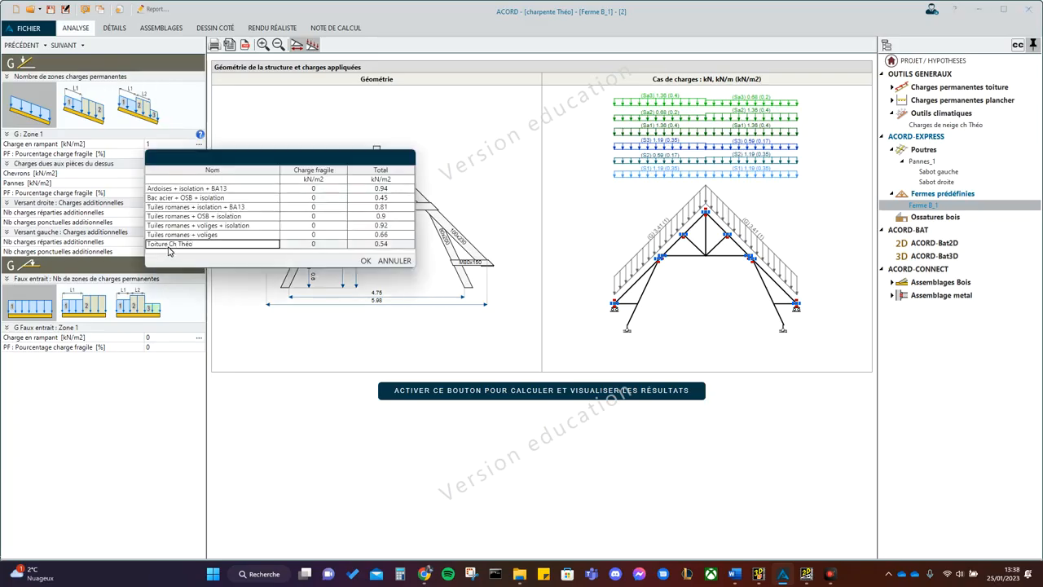
left_click(366, 260)
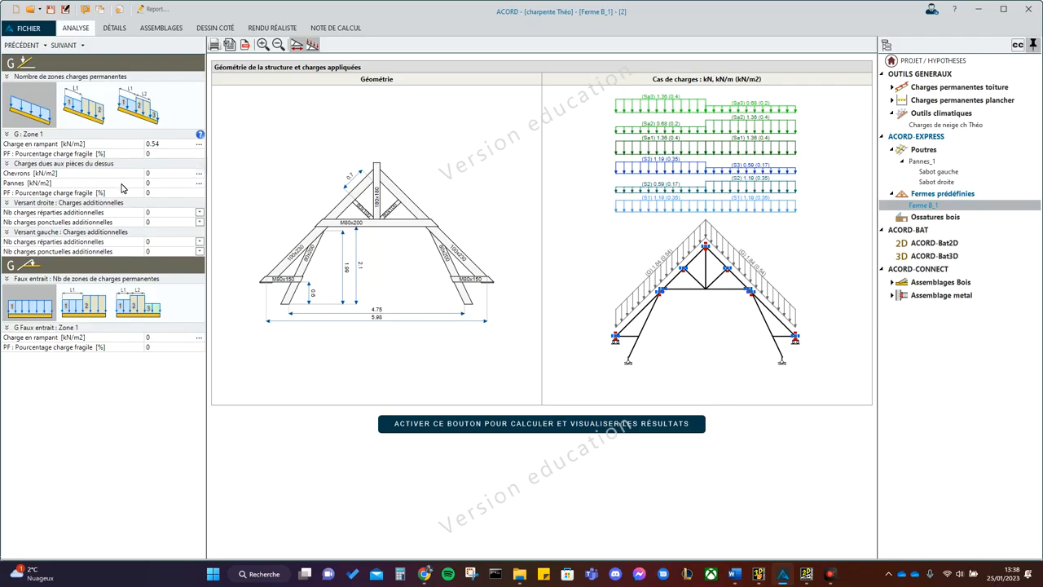
- Define the purlin load from purlins 80 mm wide and 200 mm high at 1400 mm spacing
left_click(199, 182)
left_click(263, 278)
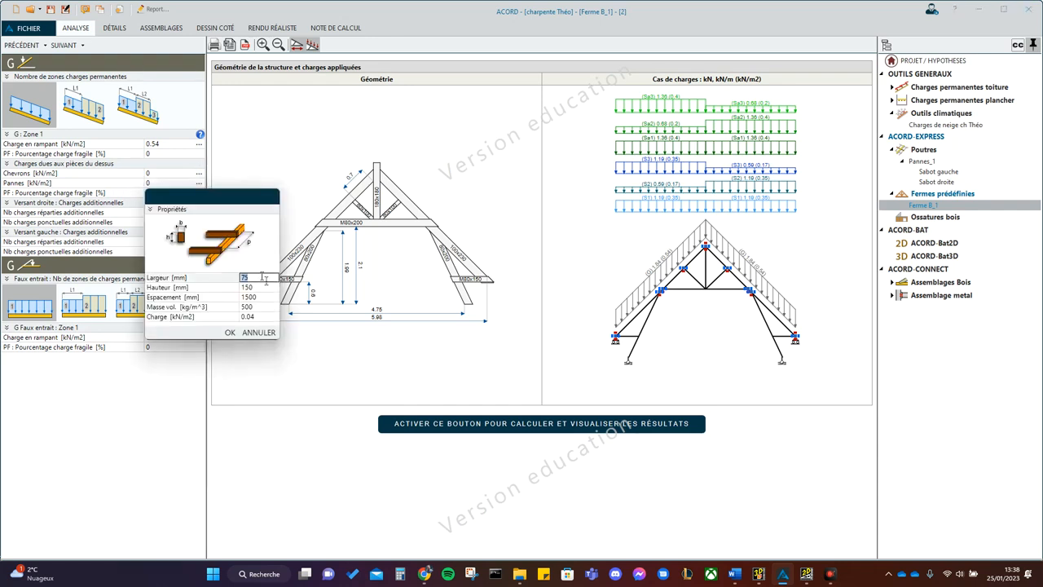
left_click(257, 279)
left_click_drag(257, 279, 203, 274)
type("80")
left_click(265, 290)
type("1")
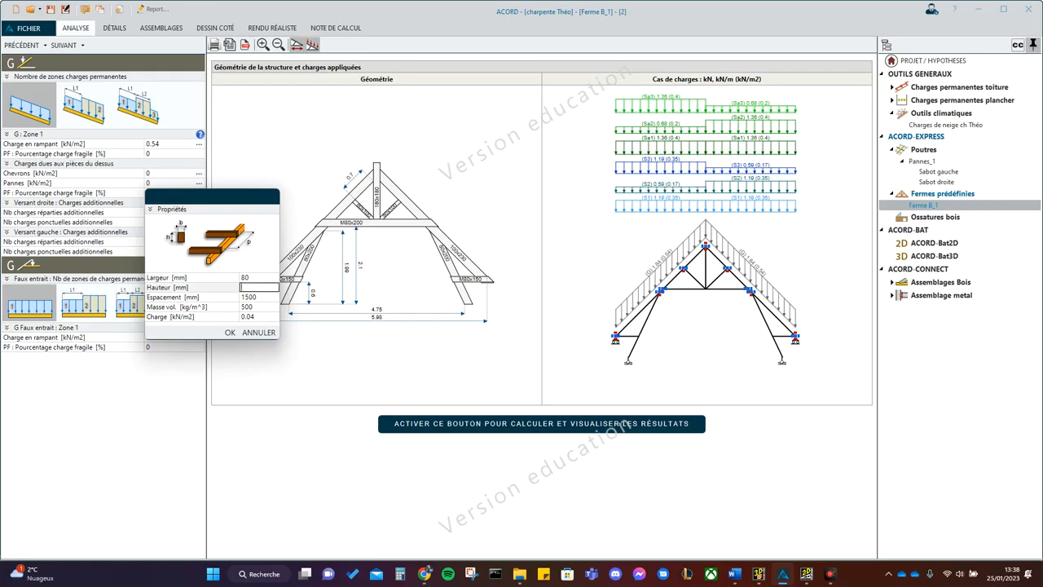
left_click(265, 298)
type("140")
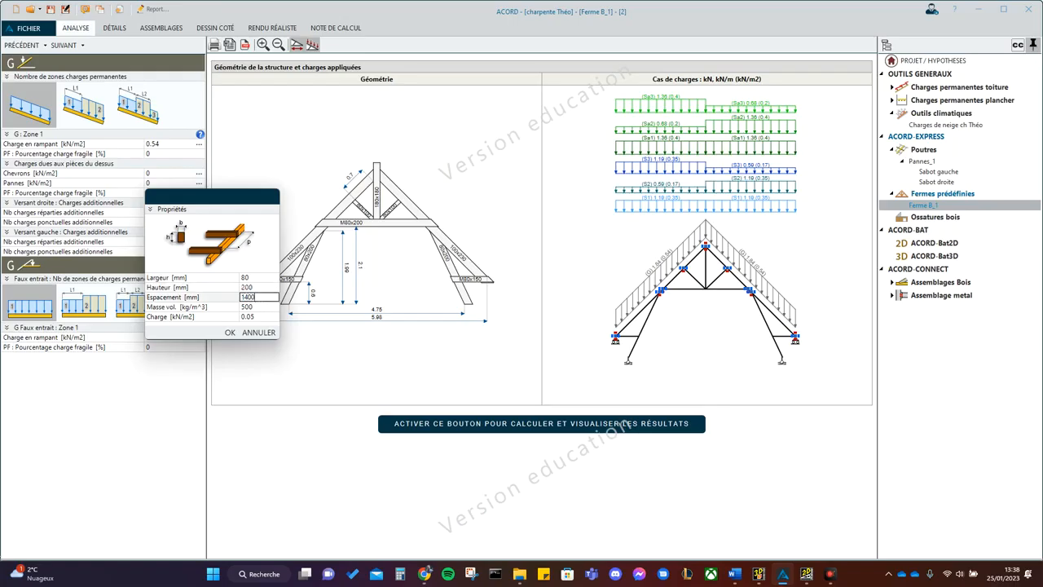
left_click(230, 331)
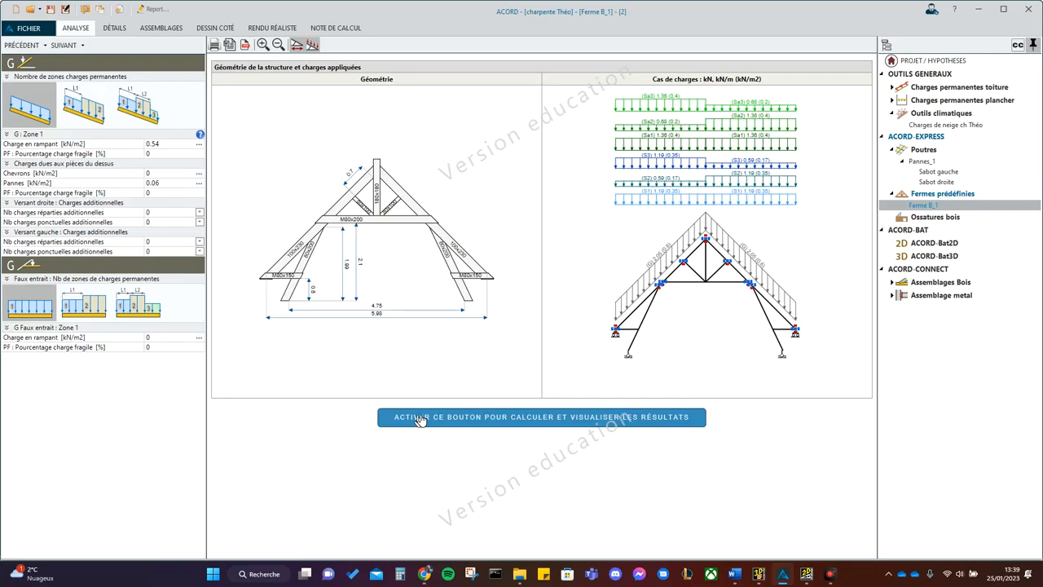
- Review the snow load and service class settings, and briefly show the advanced EC5 options
left_click(65, 46)
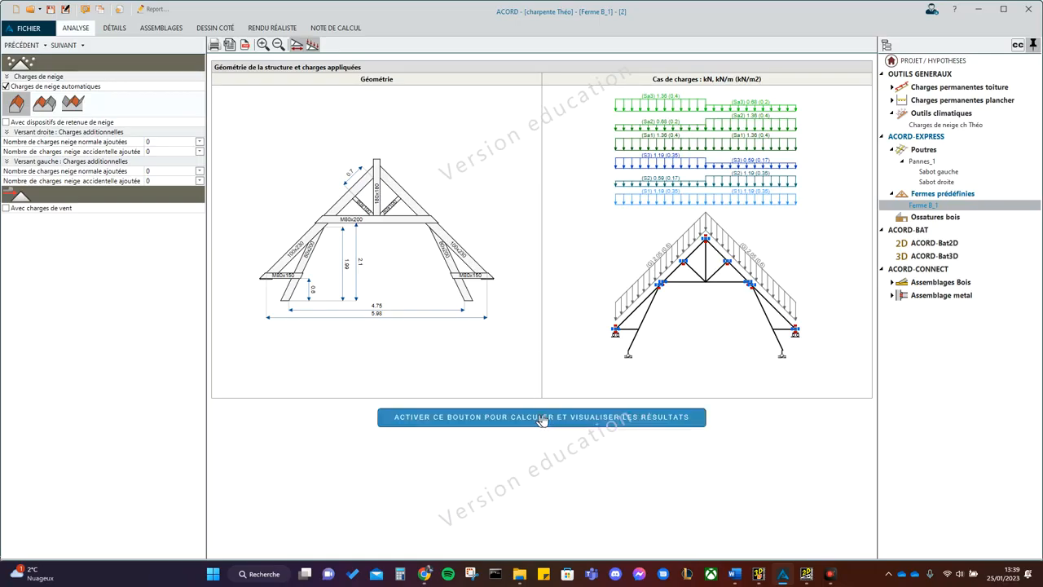
left_click(67, 45)
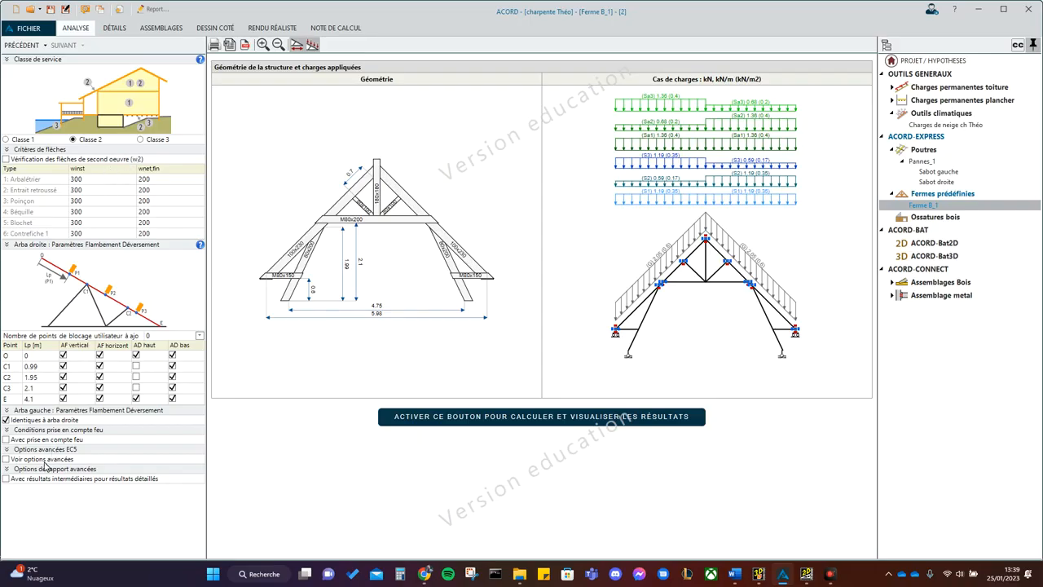
left_click(6, 459)
scroll(7, 464, "down", 1)
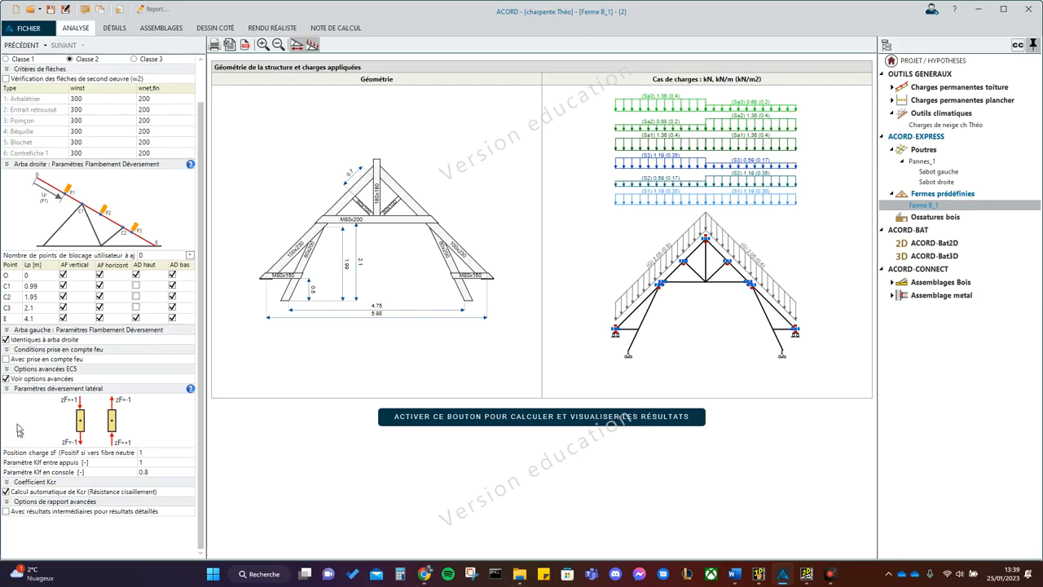
left_click(7, 378)
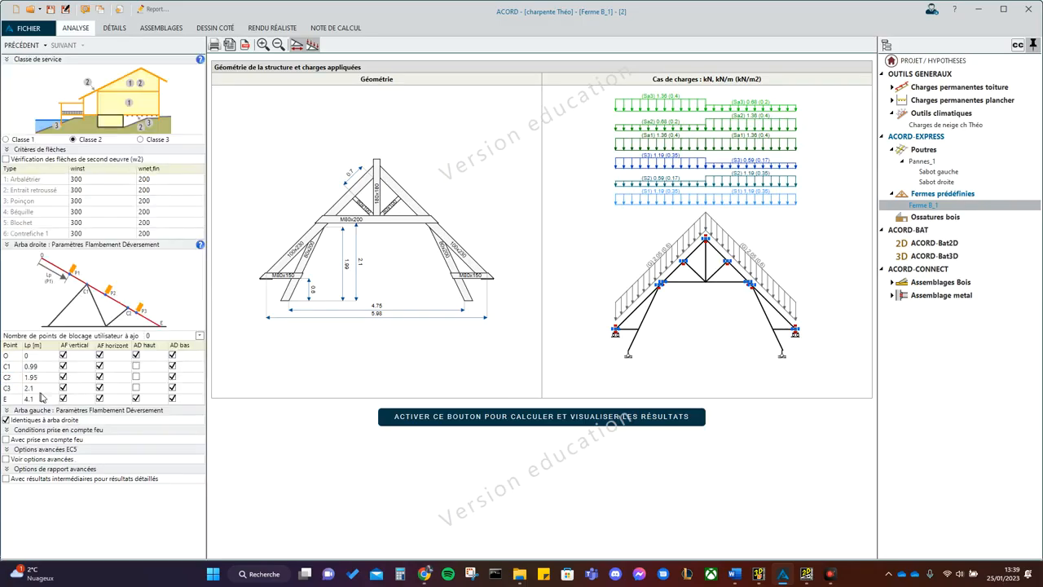
- Recalculate the truss with the updated loads, then review the summary results and the detailed results for piece 1
left_click(453, 418)
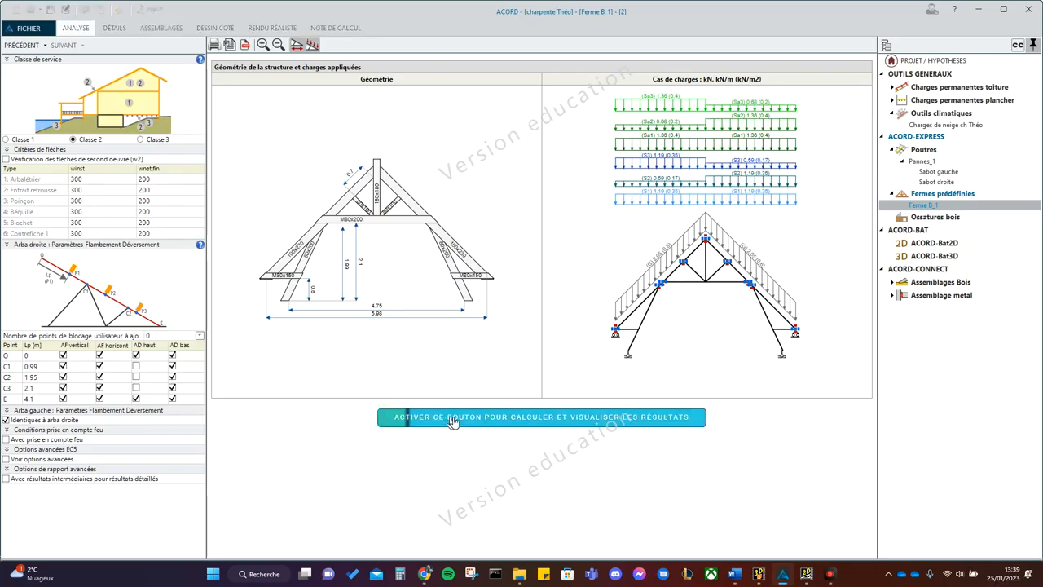
scroll(452, 419, "down", 3)
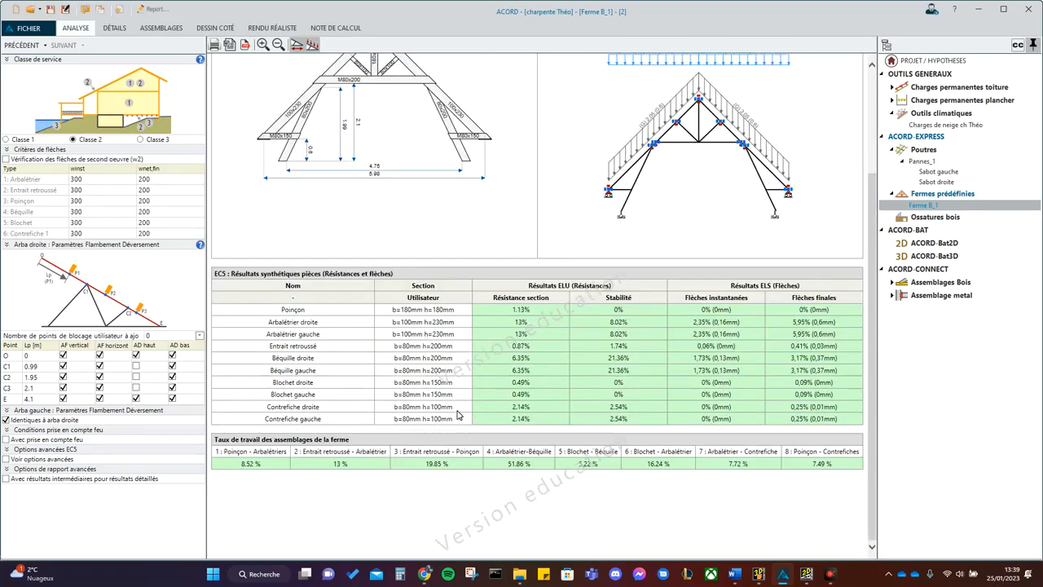
scroll(457, 415, "up", 3)
scroll(457, 414, "down", 4)
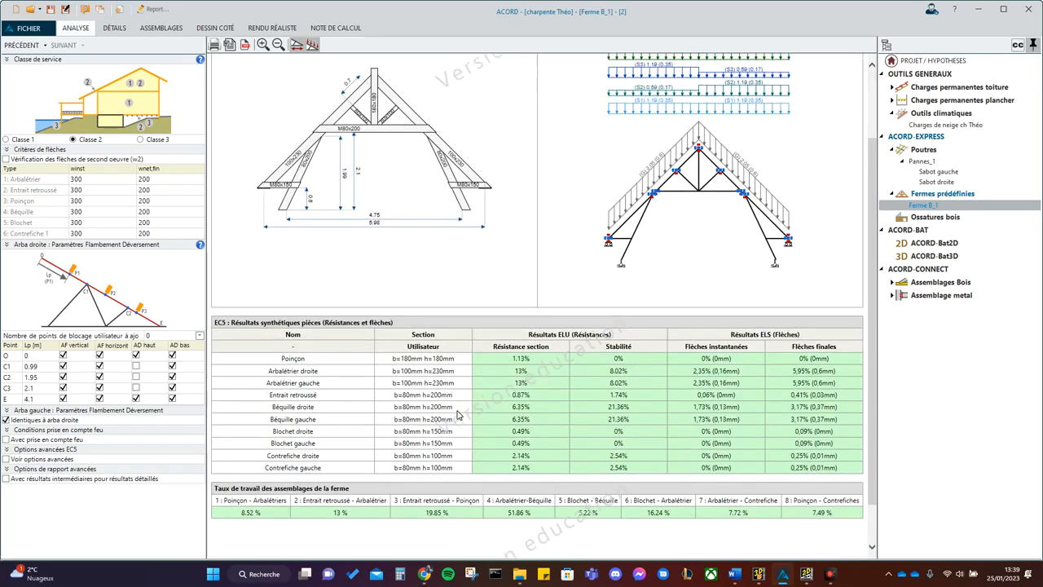
scroll(457, 414, "up", 4)
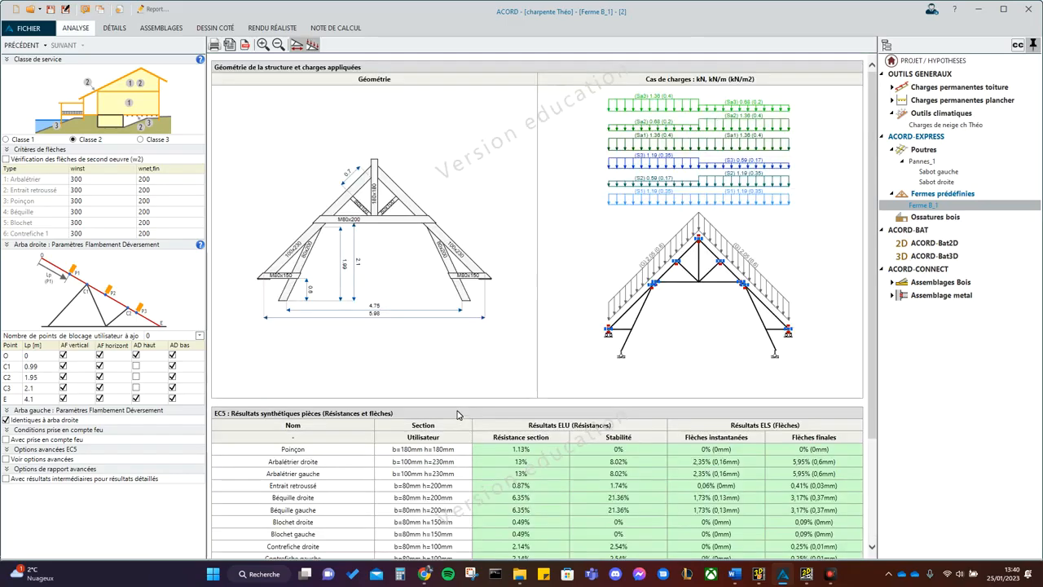
scroll(518, 414, "down", 4)
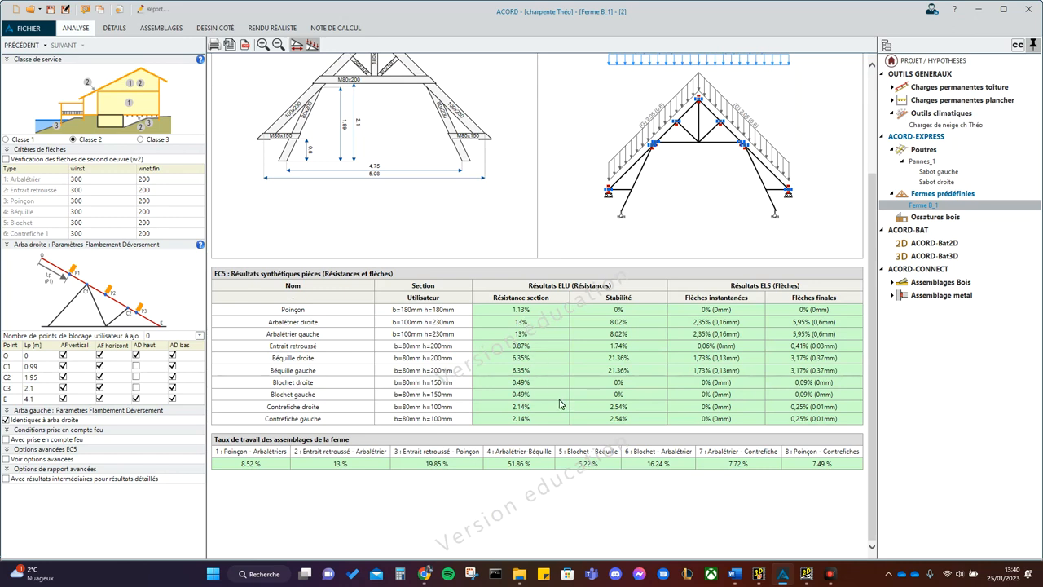
scroll(559, 404, "up", 3)
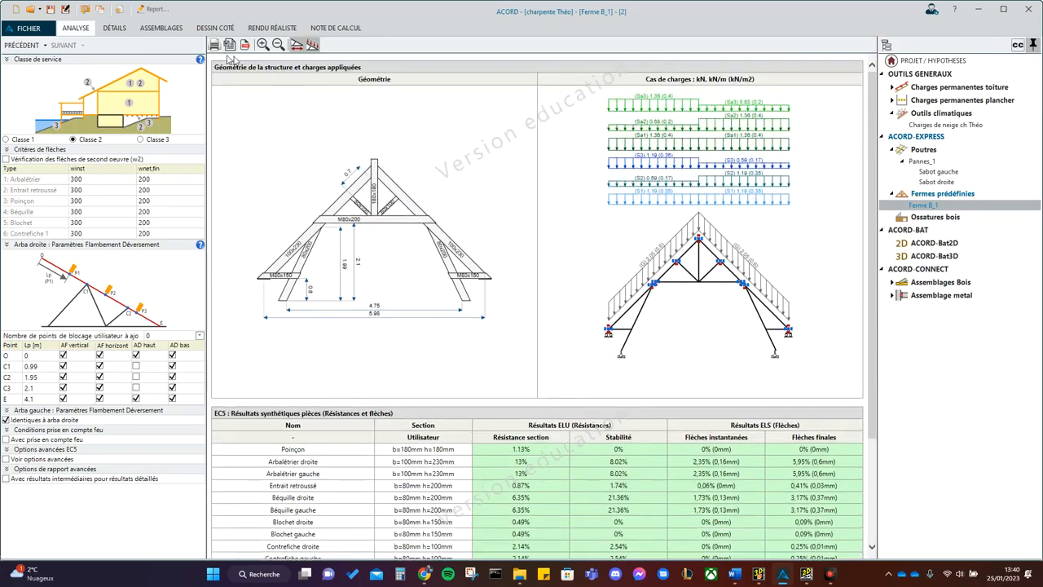
left_click(115, 28)
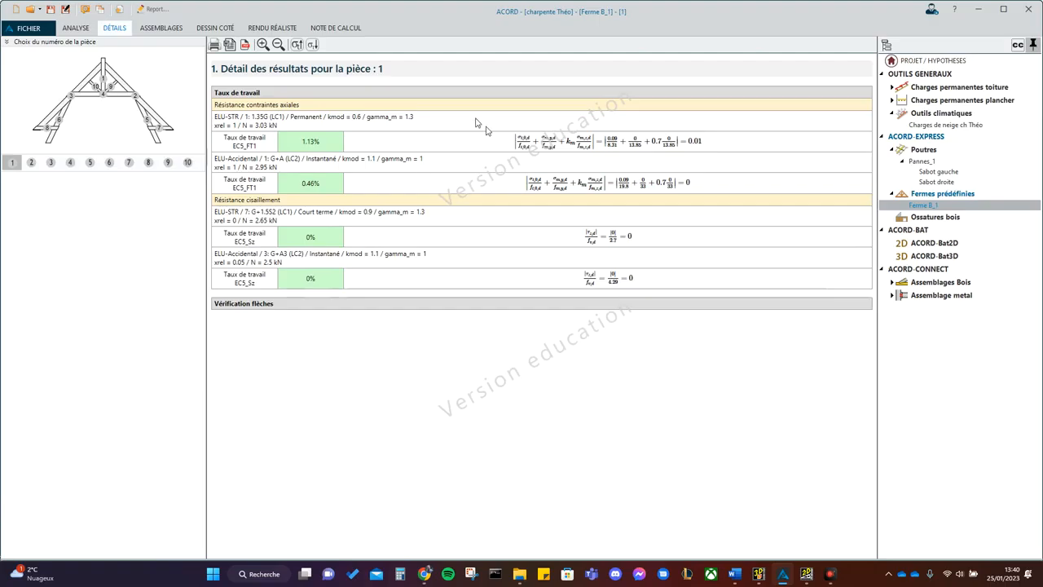
- Compare alternative notch types for joint 1 between king post and rafters, then restore its original notch type
left_click(161, 30)
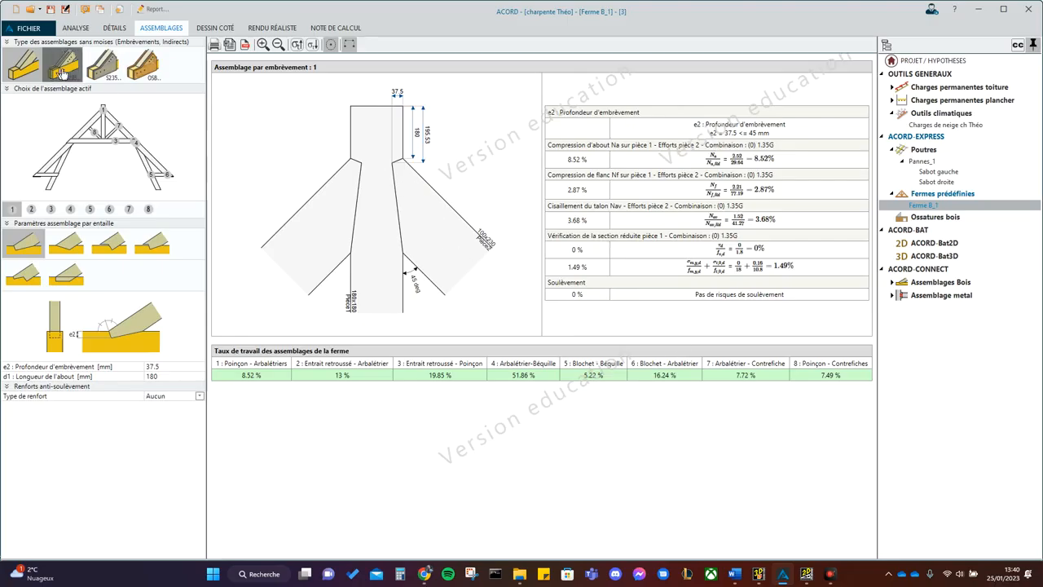
left_click(67, 248)
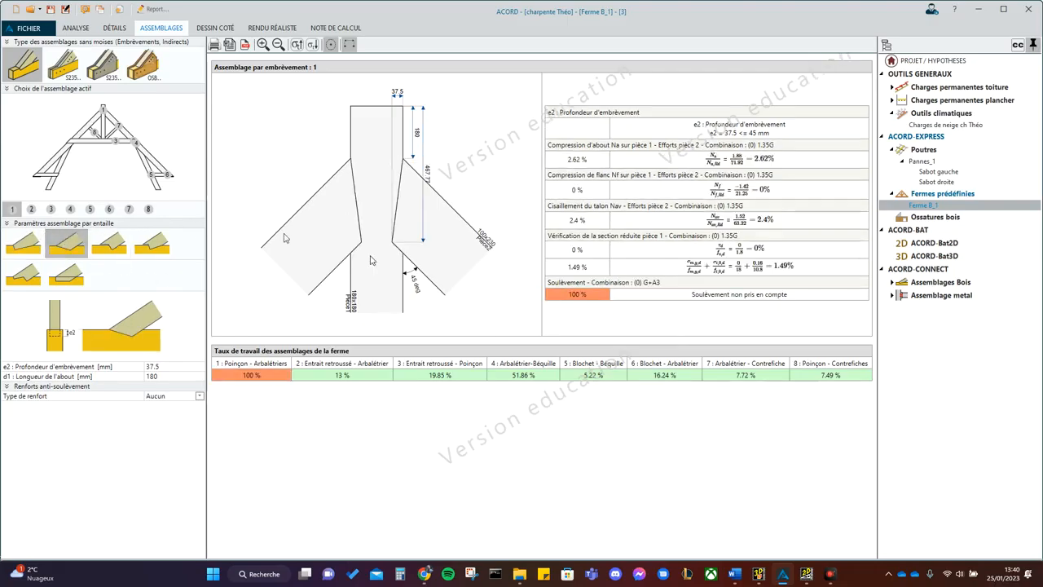
left_click(109, 244)
left_click(151, 248)
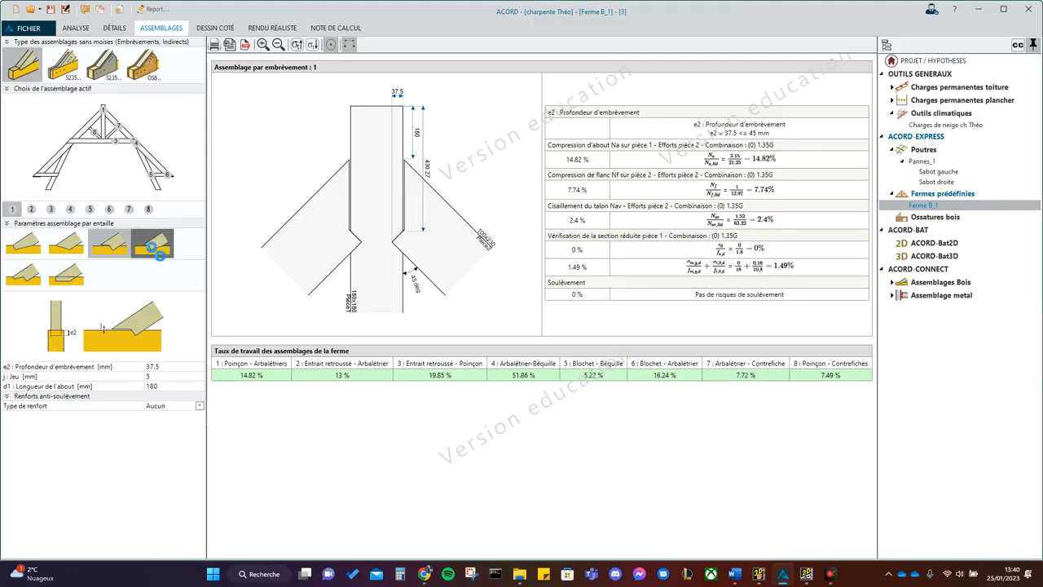
left_click(36, 277)
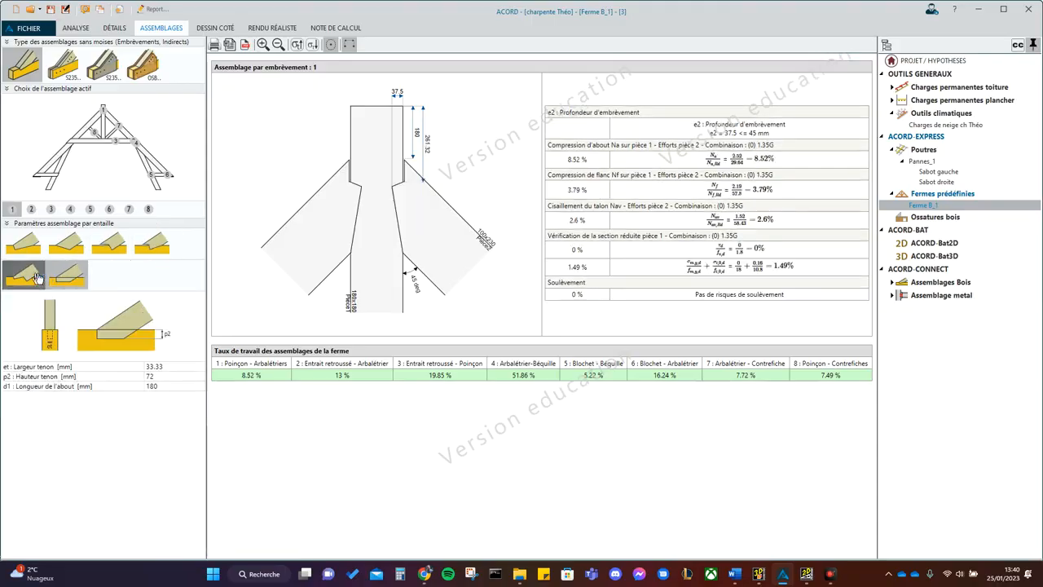
left_click(35, 251)
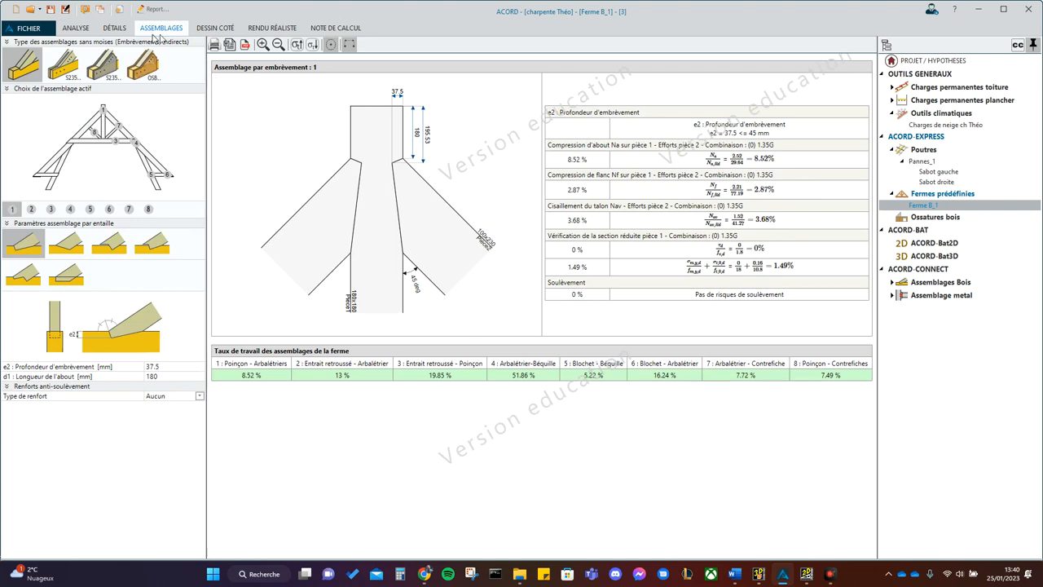
- Set joint 2, Entrait retroussé - Arbalétrier, to a single M16 bolt
left_click(31, 210)
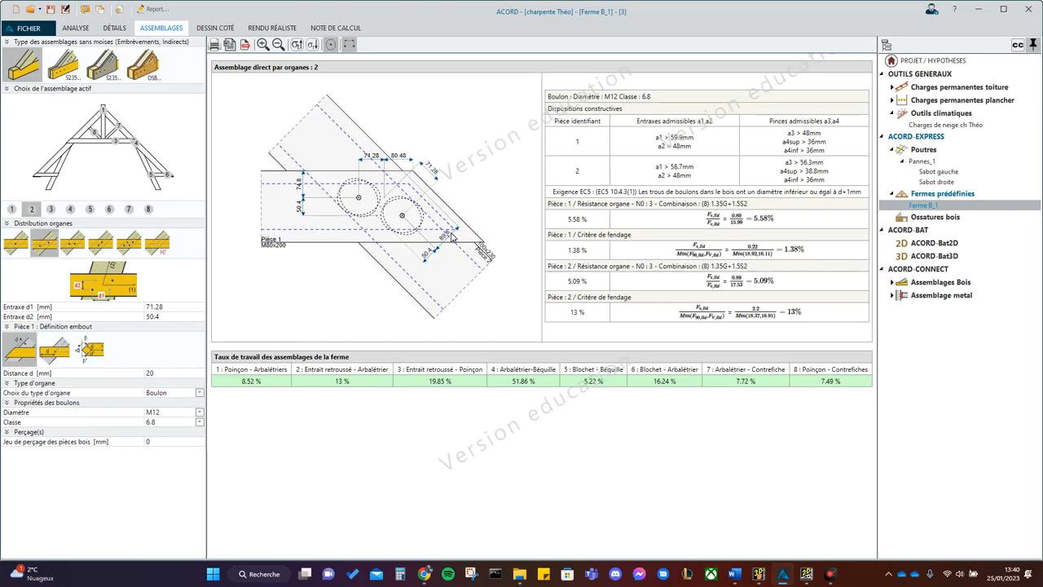
left_click(183, 413)
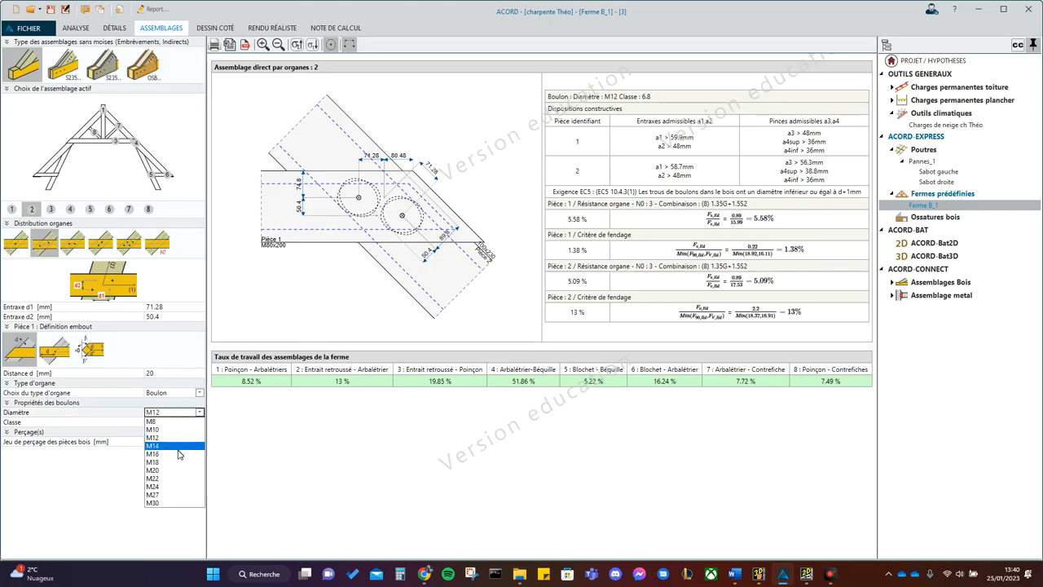
left_click(179, 454)
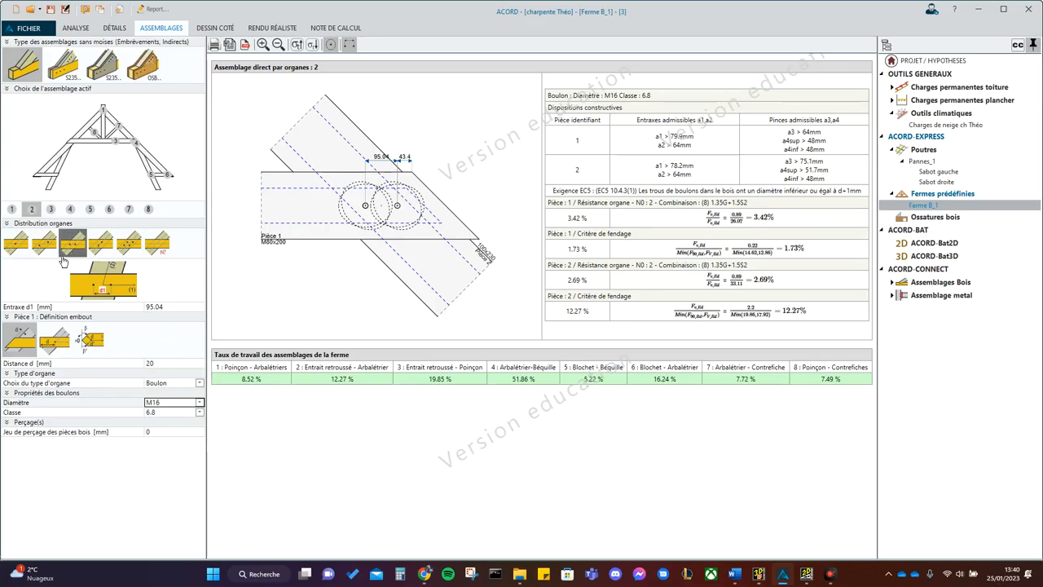
left_click(27, 248)
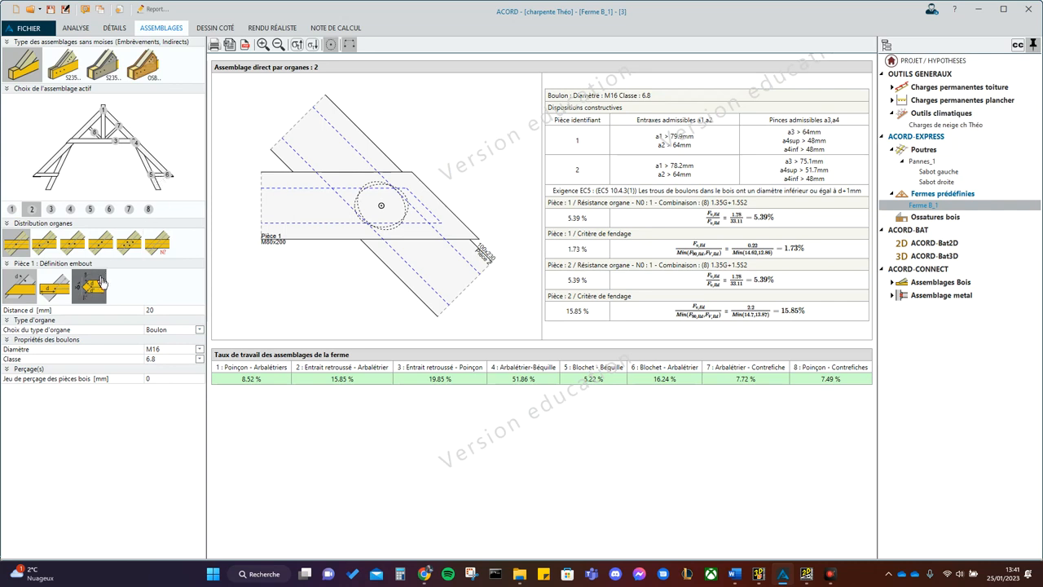
- Change joint 5, Blochet - Béquille, to a single M16 bolt
left_click(90, 210)
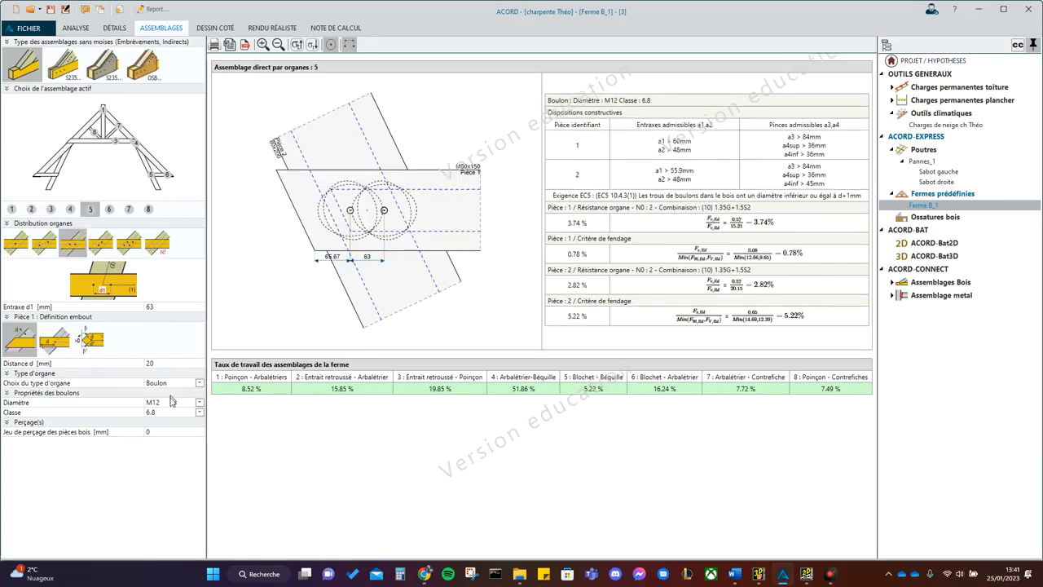
left_click(173, 403)
left_click(169, 444)
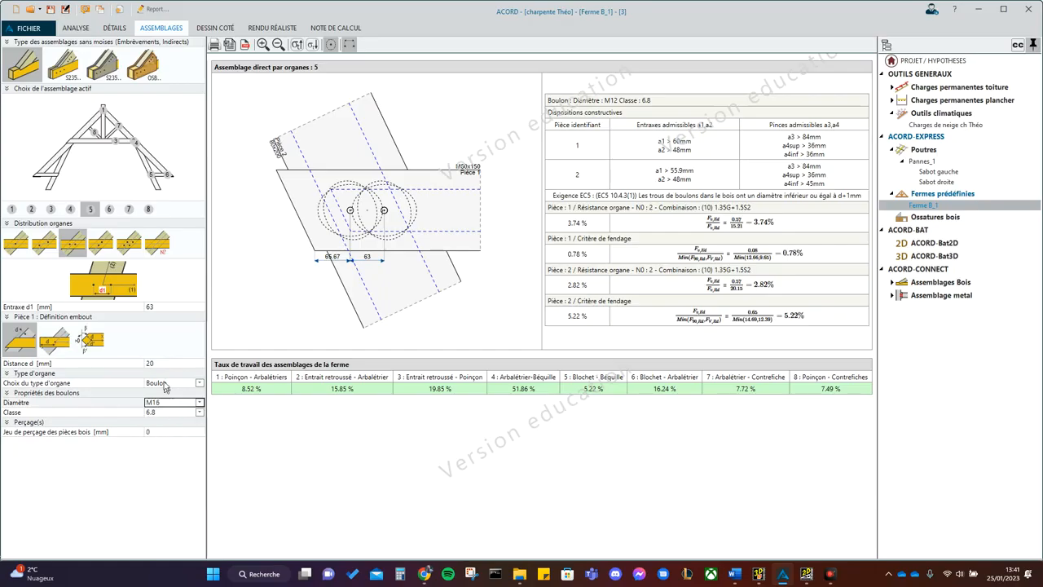
left_click(18, 243)
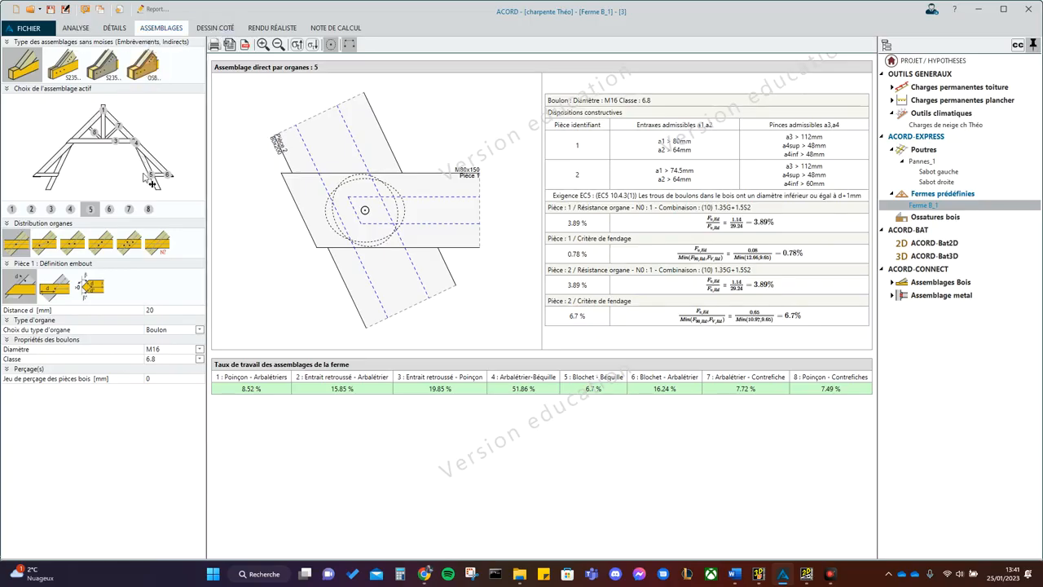
- Examine joint 8, then check the realistic rendering view and the dimensioned drawing of the truss
left_click(149, 211)
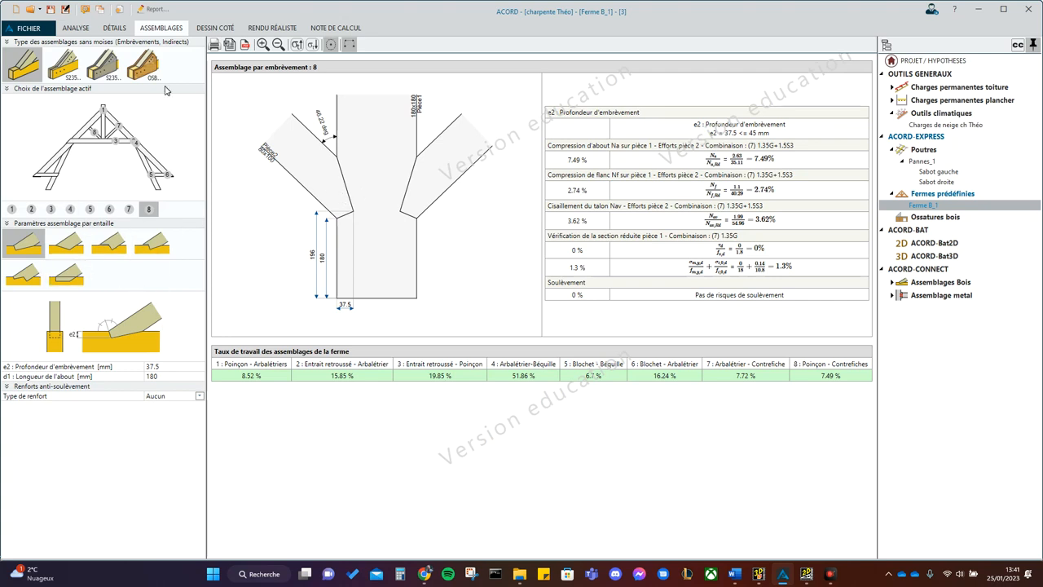
left_click(215, 28)
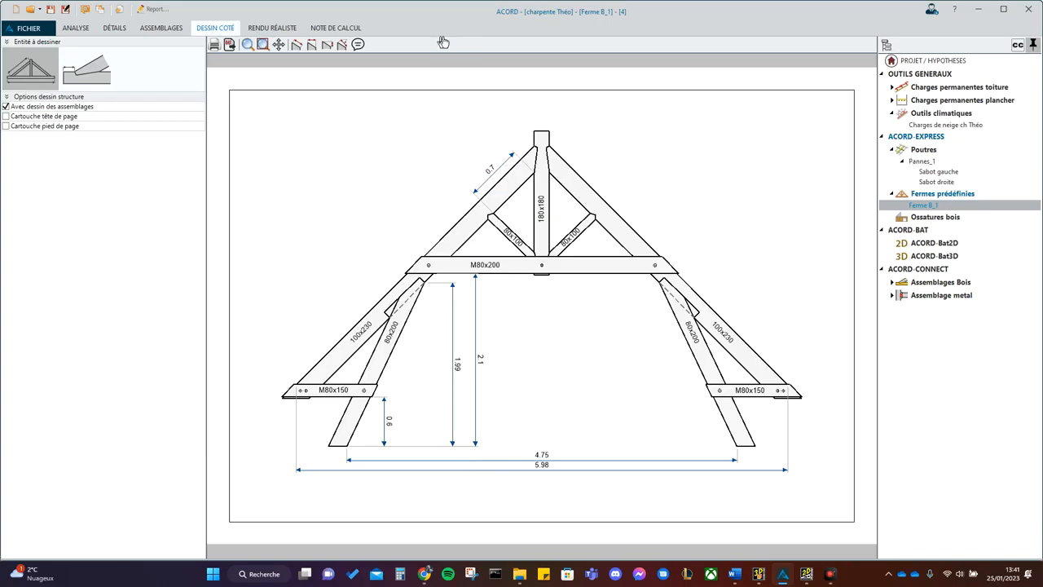
left_click(281, 29)
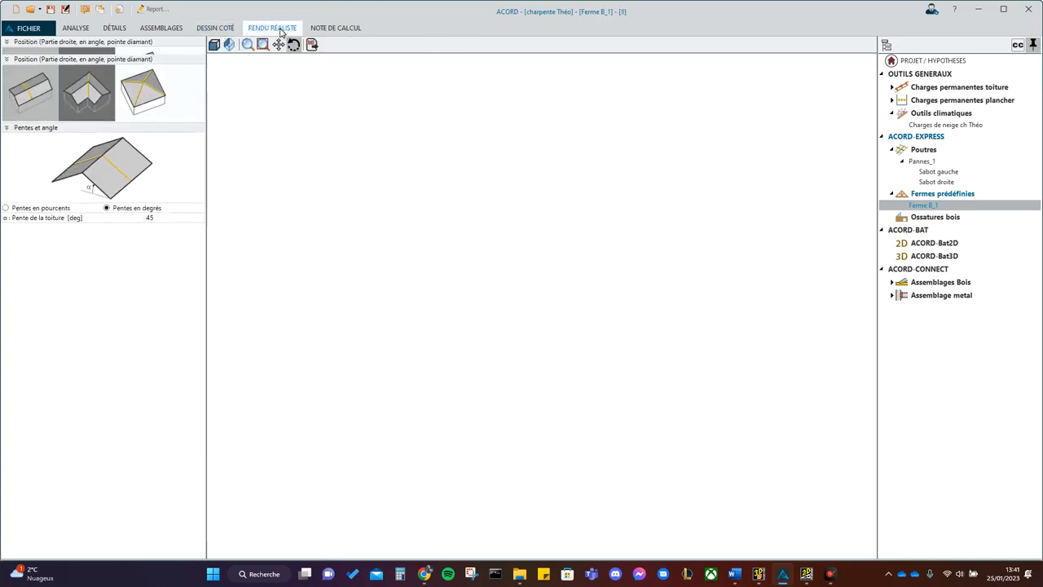
left_click(224, 31)
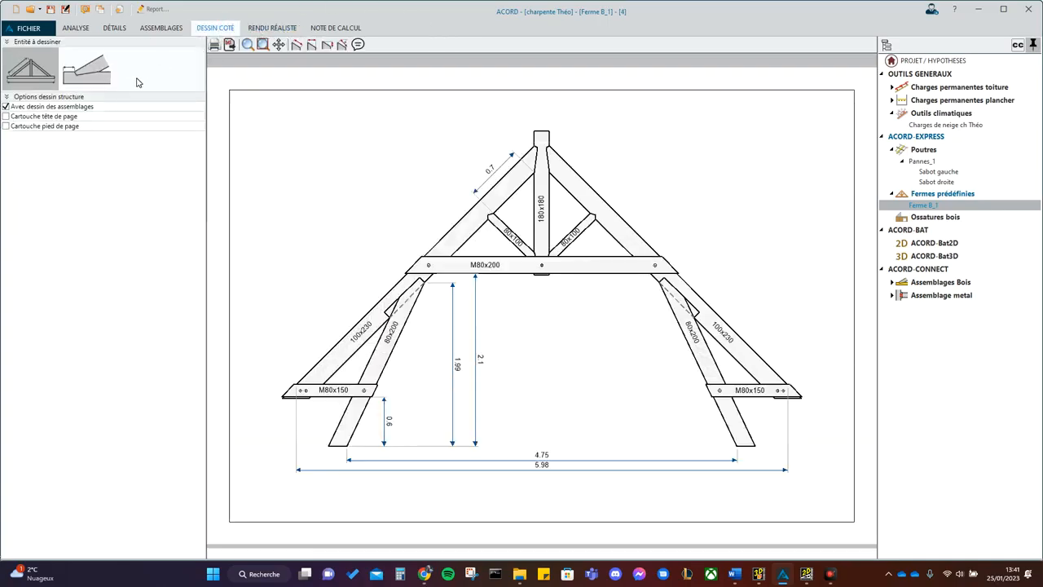
- Examine the dimensioned detail drawings of joints 1 to 4, then return to the drawing of the whole truss
left_click(104, 79)
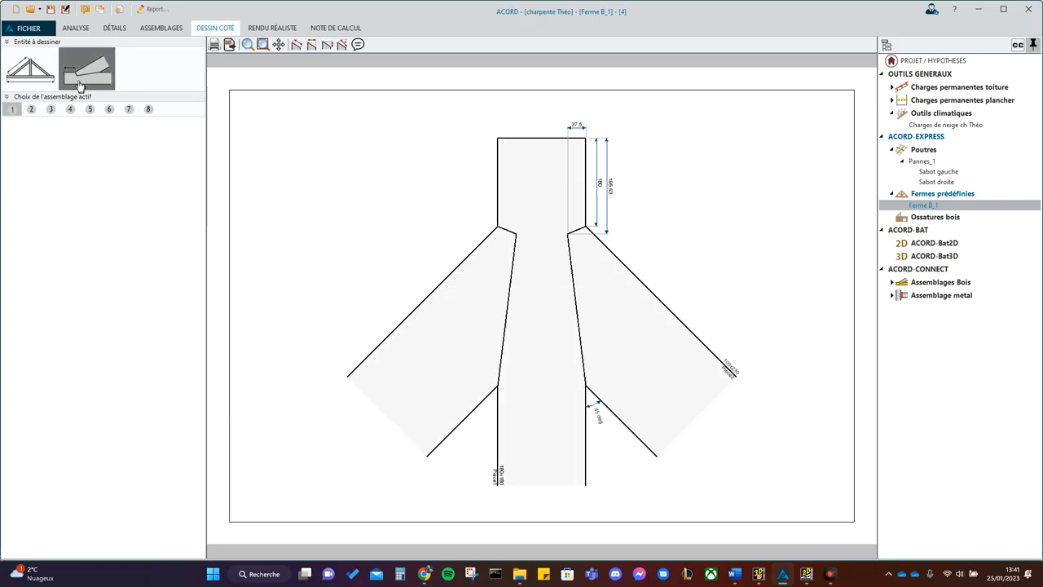
left_click(31, 109)
left_click(50, 109)
left_click(70, 111)
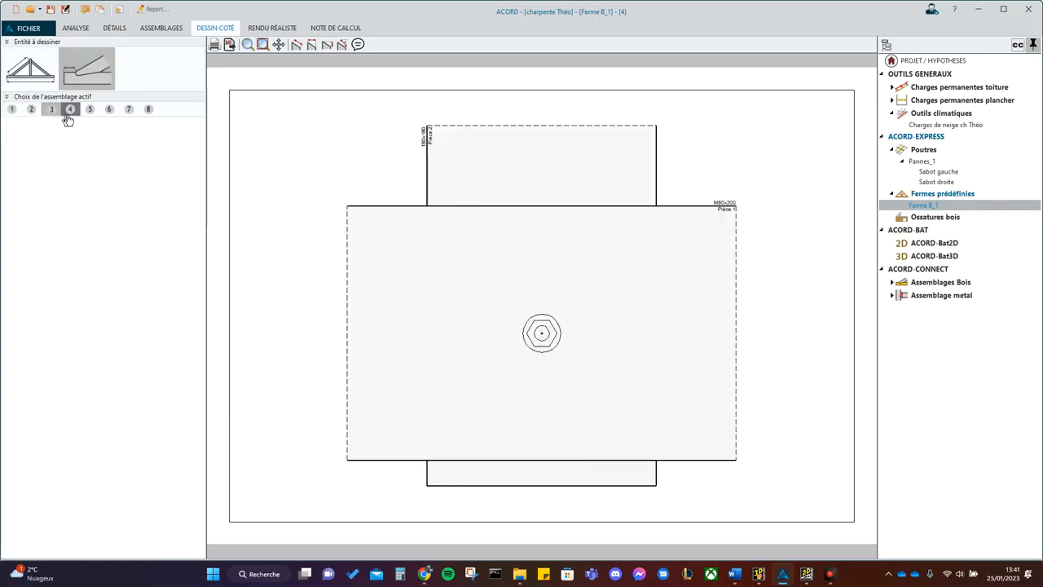
left_click(18, 84)
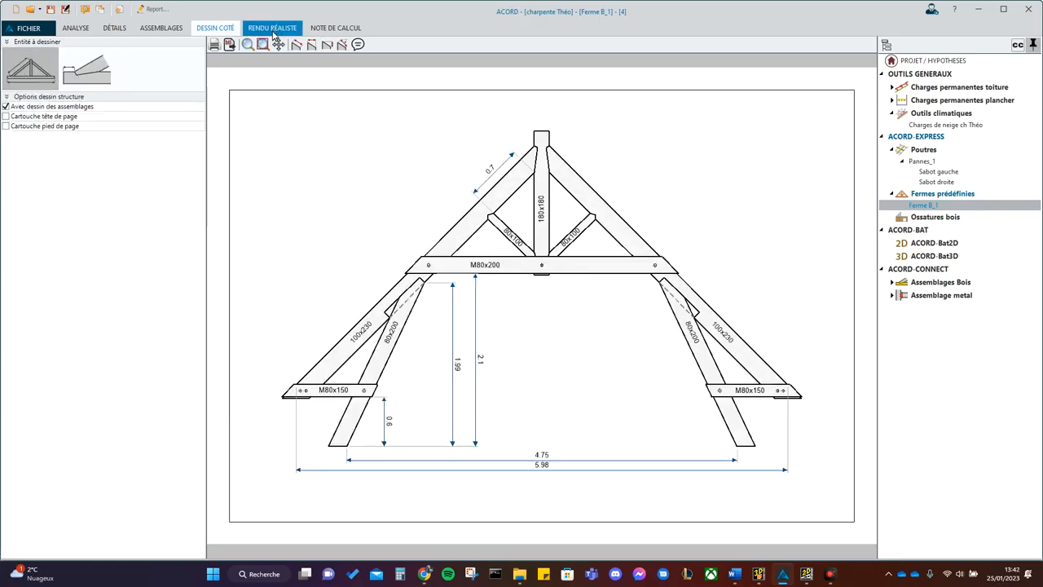
- Inspect the truss in the realistic 3D rendering, then review the detailed member results in the calculation note
left_click(272, 27)
left_click_drag(389, 226, 196, 311)
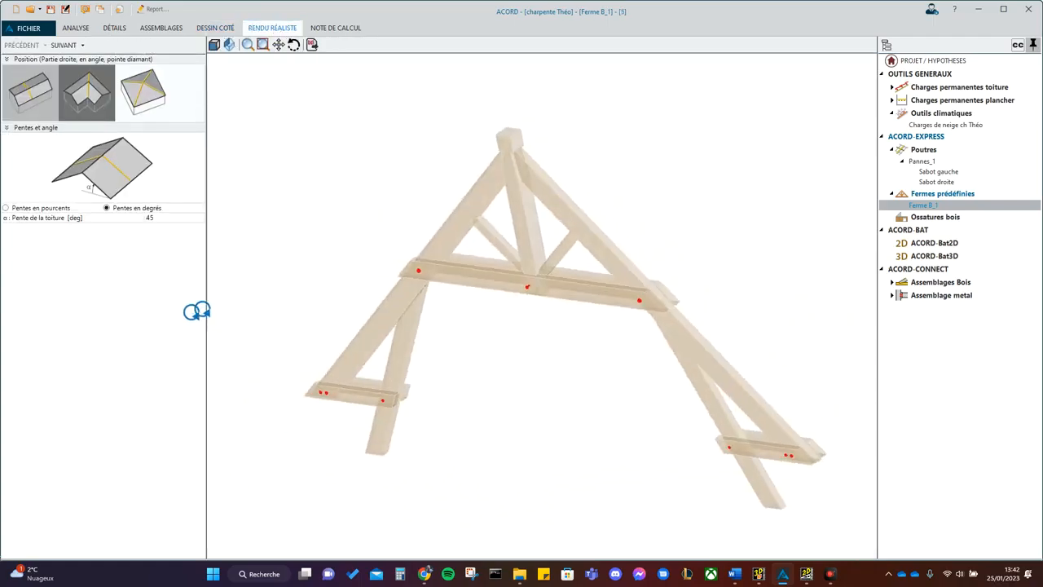
left_click(334, 29)
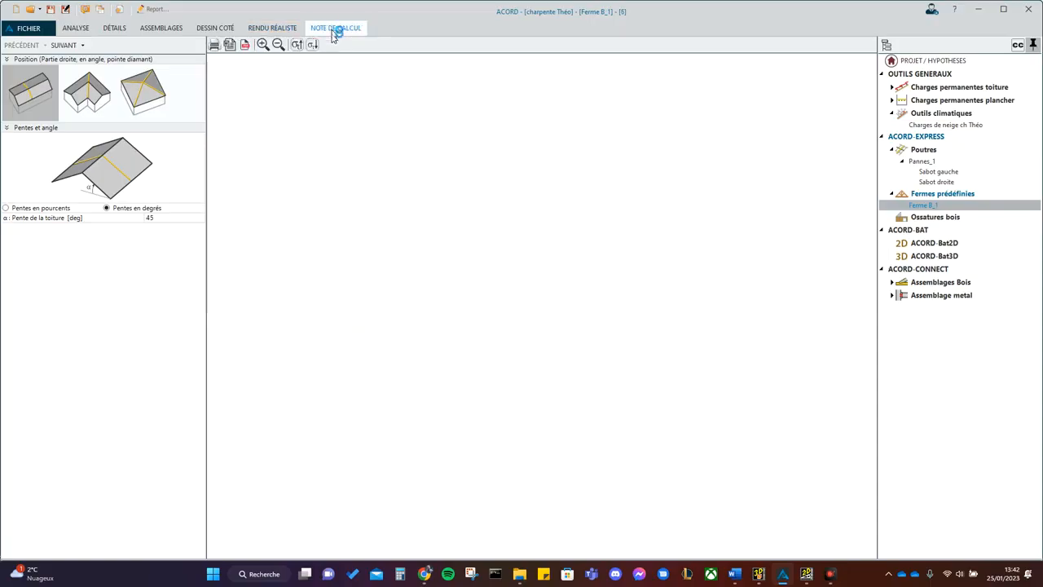
scroll(424, 222, "down", 10)
scroll(424, 225, "down", 15)
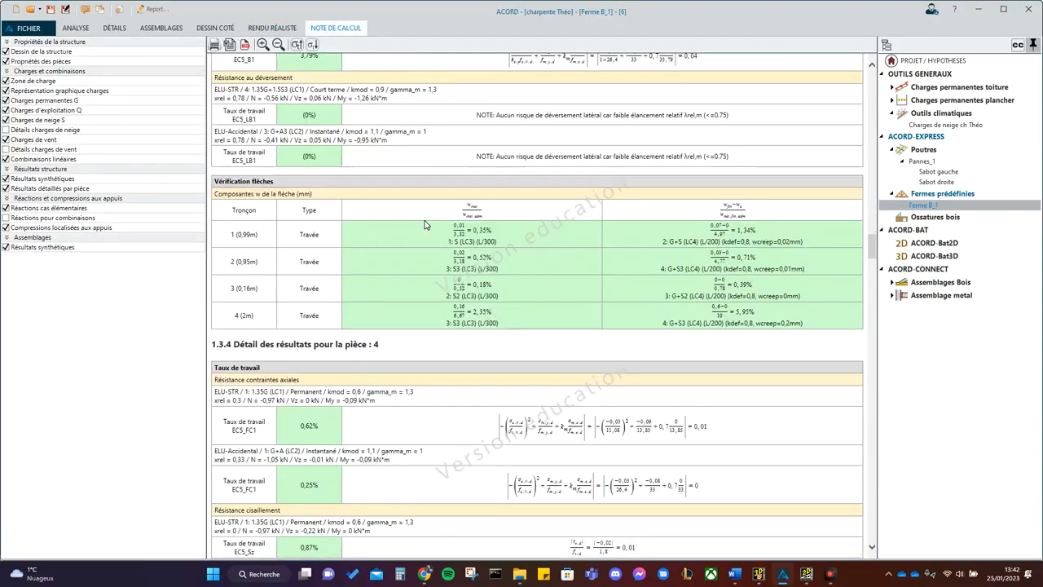
scroll(424, 225, "down", 4)
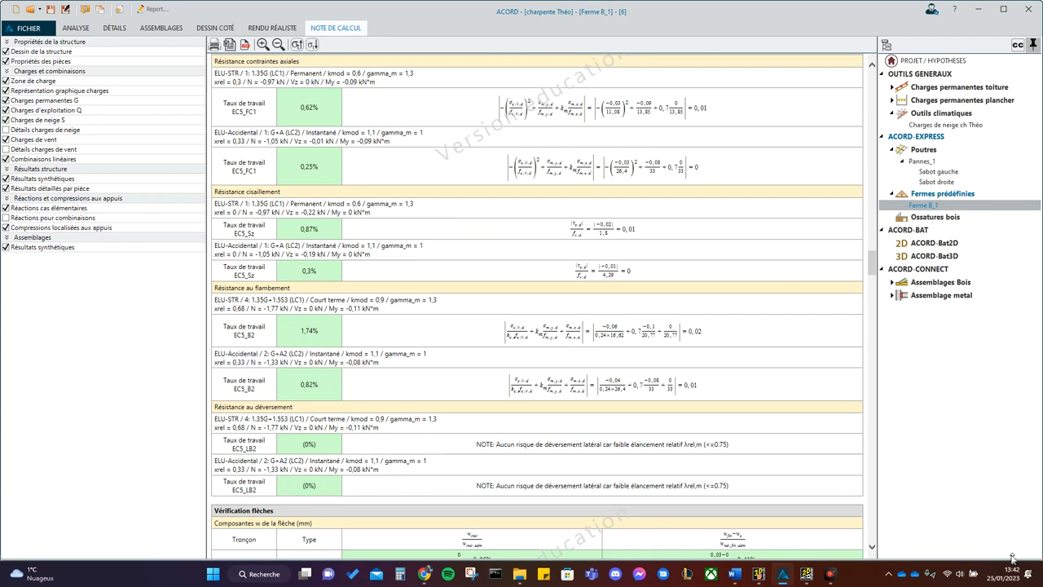